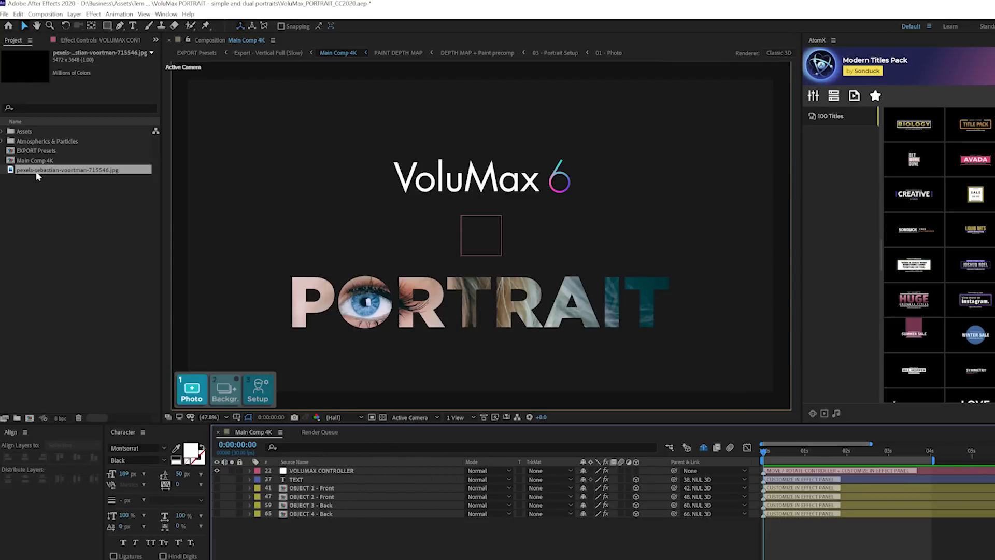
- Place the imported Pexels portrait photo in the 01 - Photo composition and scale it to 80%
left_click(192, 394)
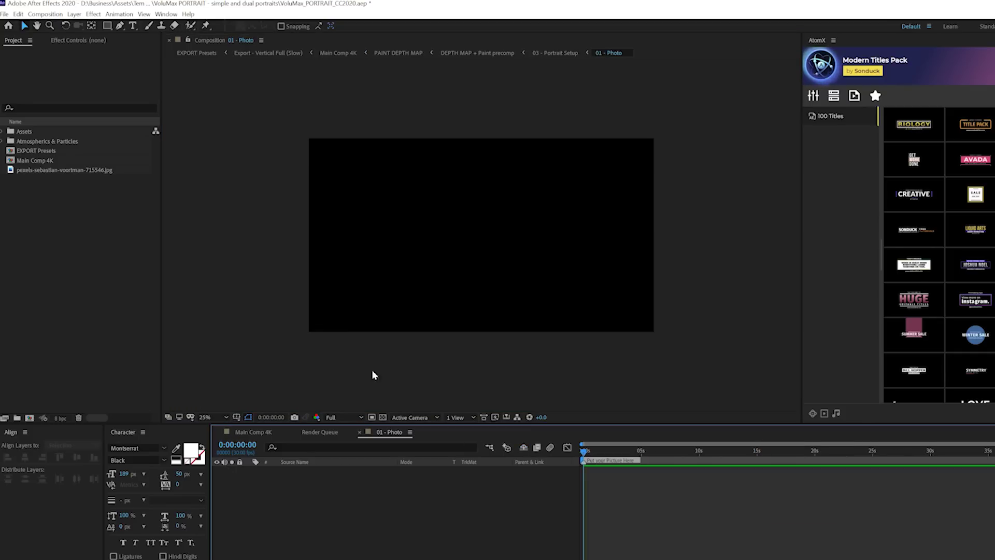
left_click_drag(99, 176, 384, 515)
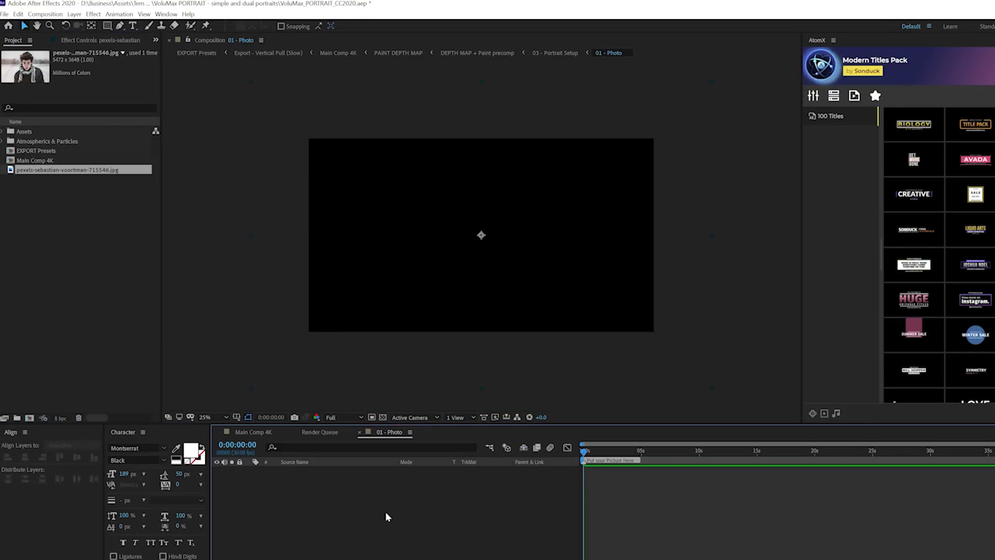
left_click_drag(392, 477, 410, 550)
left_click(400, 529)
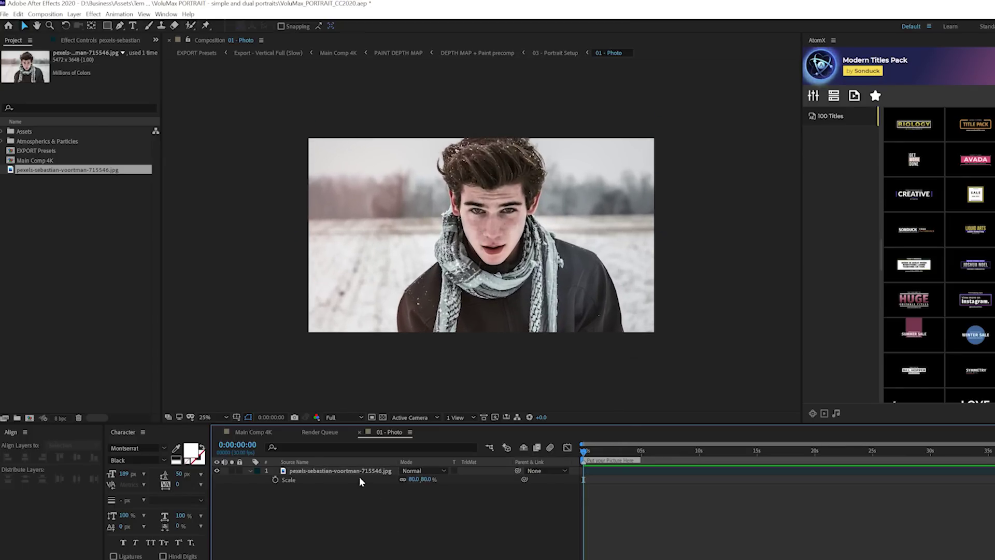
- Open the 03 - Portrait Setup composition from Main Comp 4K, show the effect settings of 3D PORTRAIT 1 and hide the 3D PORTRAIT 2 layer
left_click(253, 432)
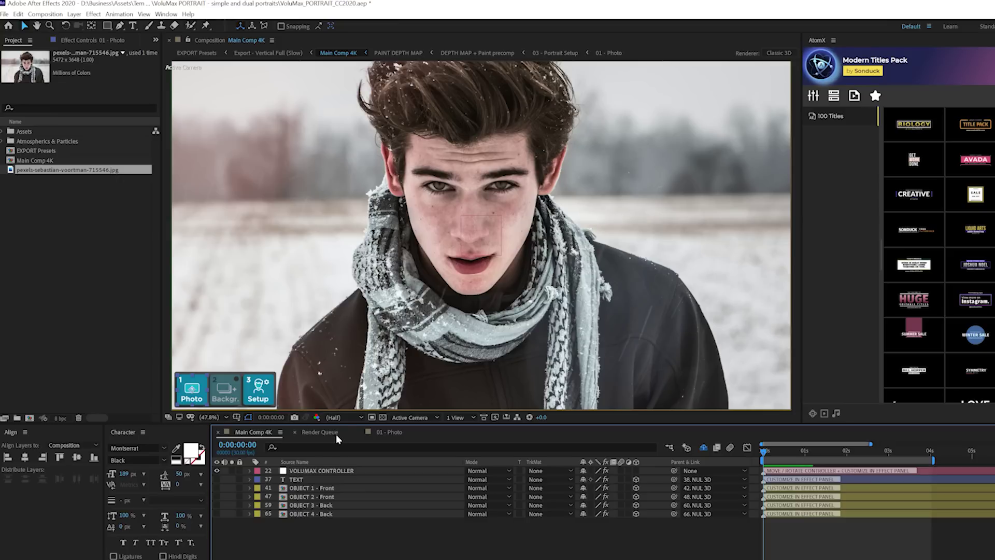
double_click(259, 393)
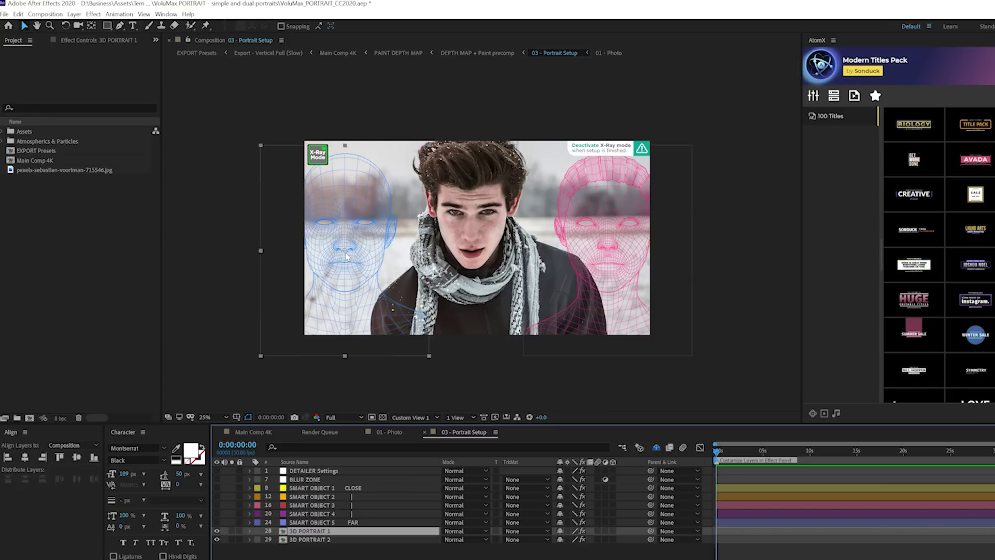
key("F3")
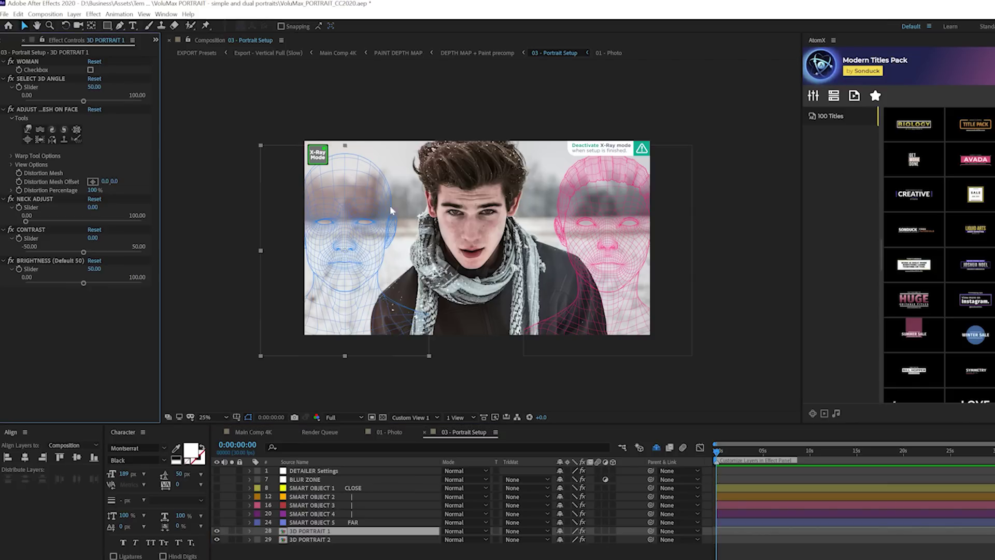
scroll(383, 241, "up", 2)
scroll(381, 245, "down", 2)
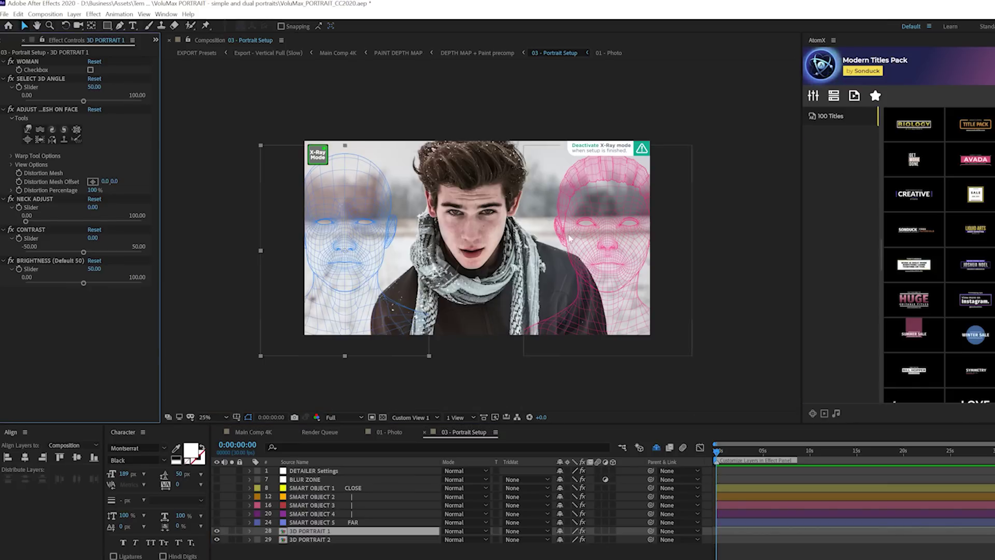
left_click(217, 539)
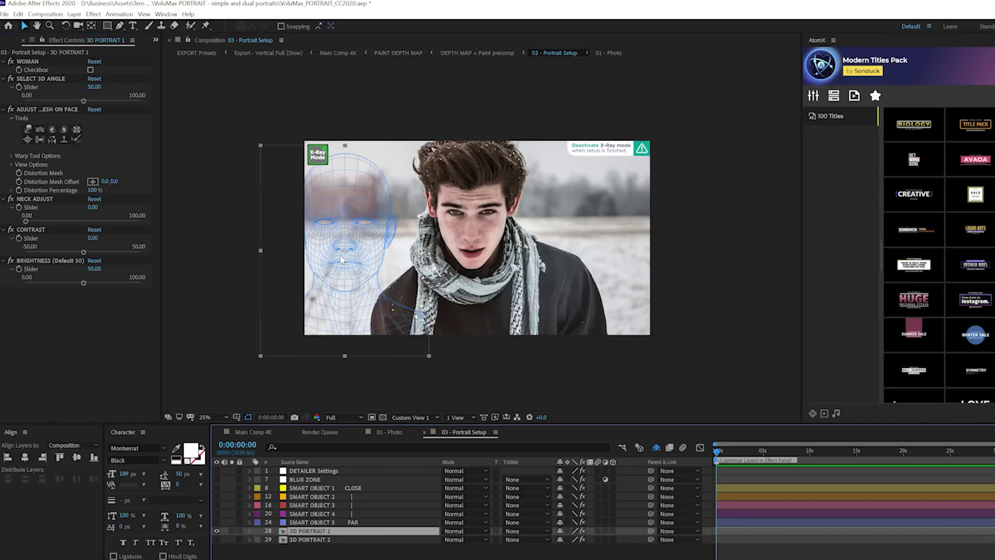
- Fit the 3D PORTRAIT 1 mesh over the man's face, with its 3D angle at about 71 and its scale at 179%
left_click_drag(342, 260, 468, 231)
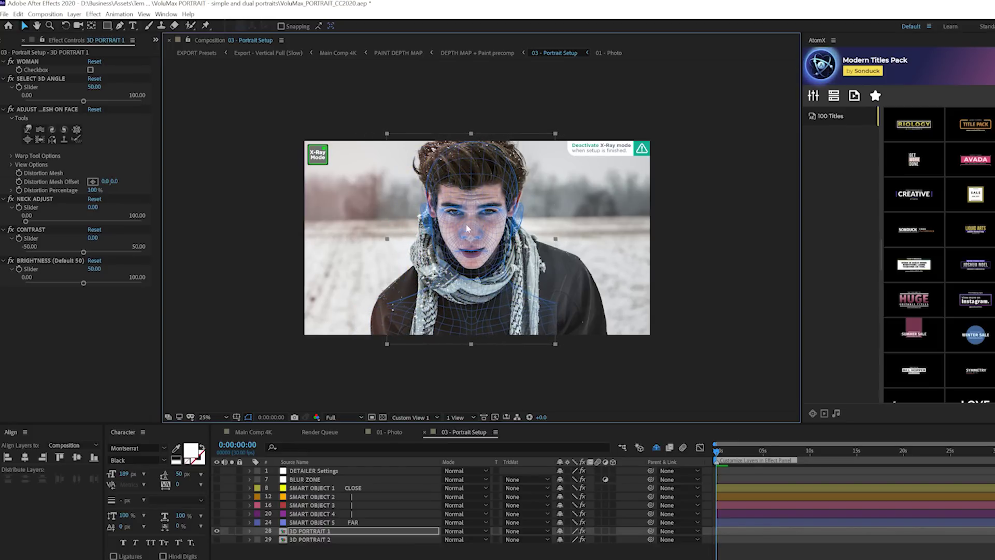
scroll(468, 233, "up", 2)
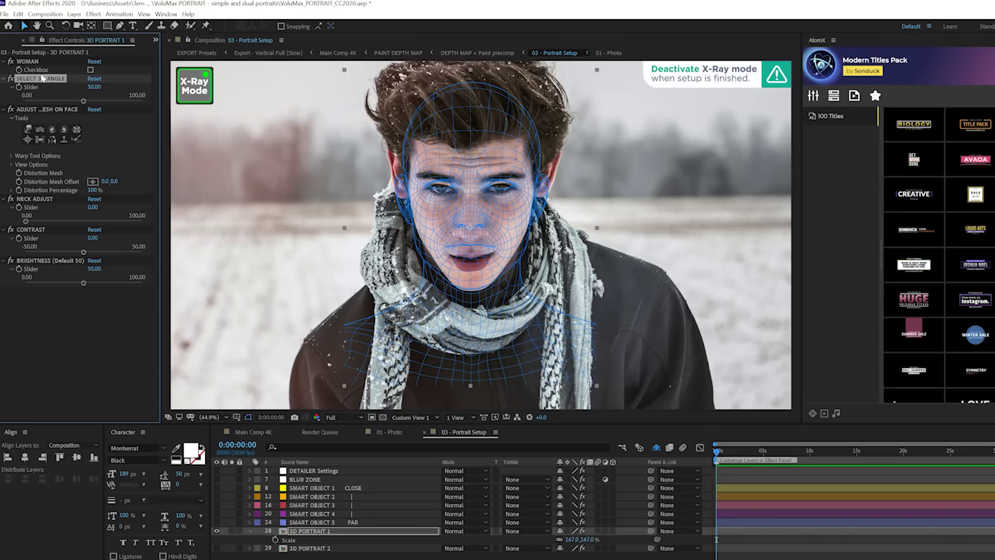
left_click_drag(83, 103, 107, 97)
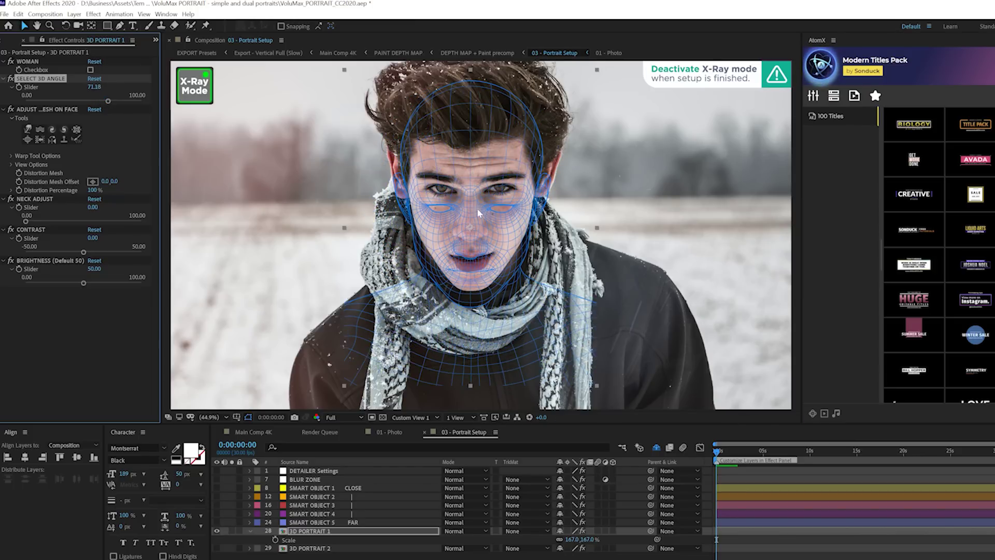
left_click(477, 207)
left_click_drag(479, 196, 477, 196)
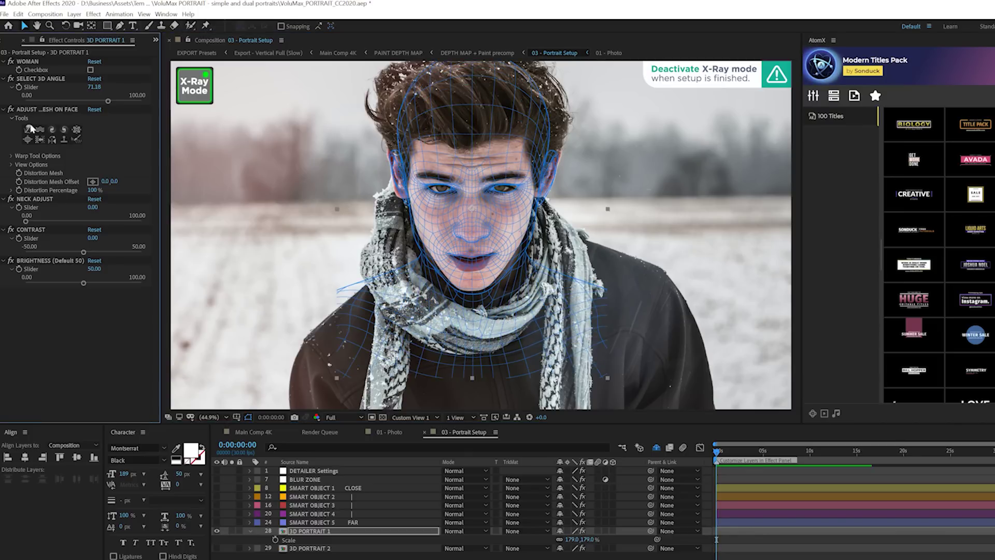
- Warp the 3D PORTRAIT 1 mesh with the face-adjustment Warp tool so its side and shoulder outlines follow the man in the photo
left_click(28, 130)
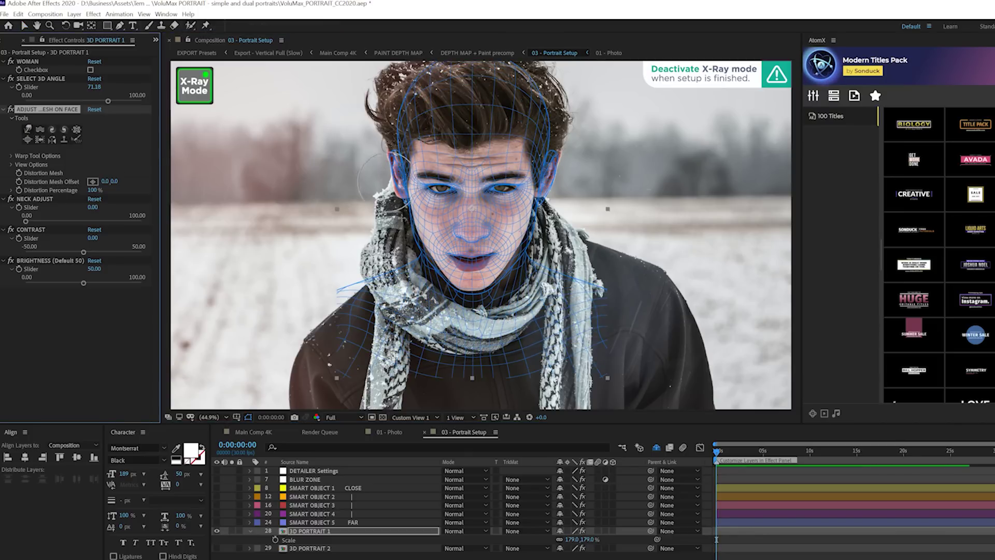
left_click_drag(417, 237, 421, 236)
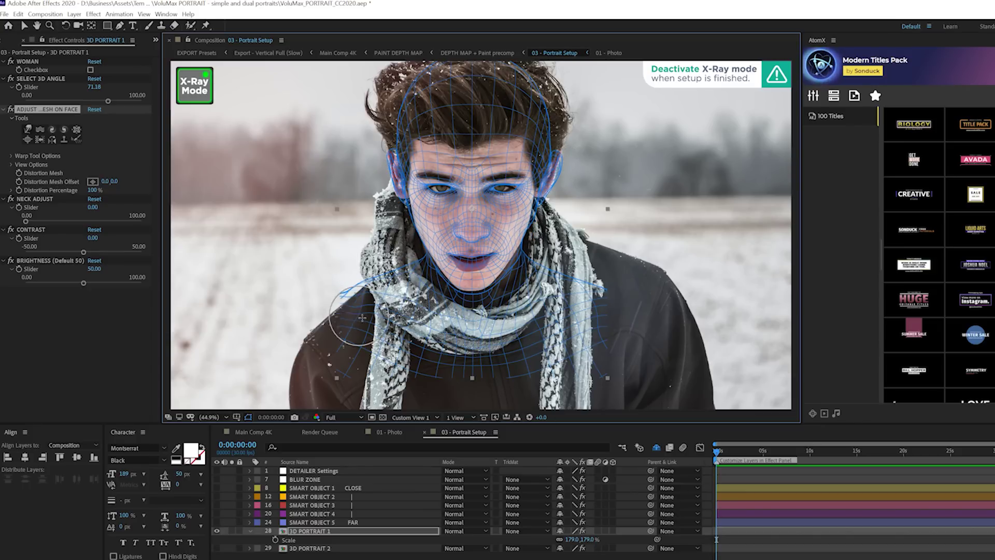
left_click_drag(358, 314, 364, 320)
left_click_drag(368, 274, 379, 293)
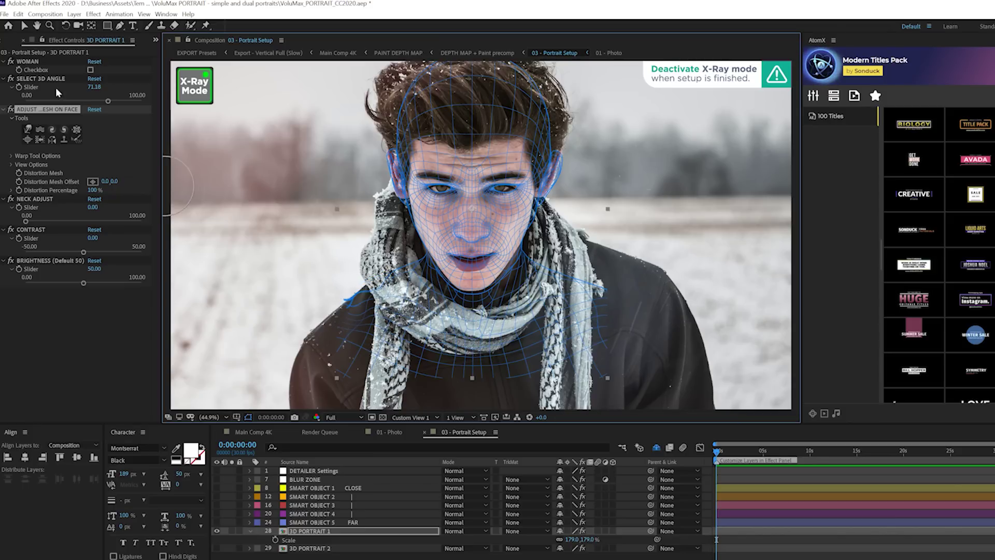
key("v")
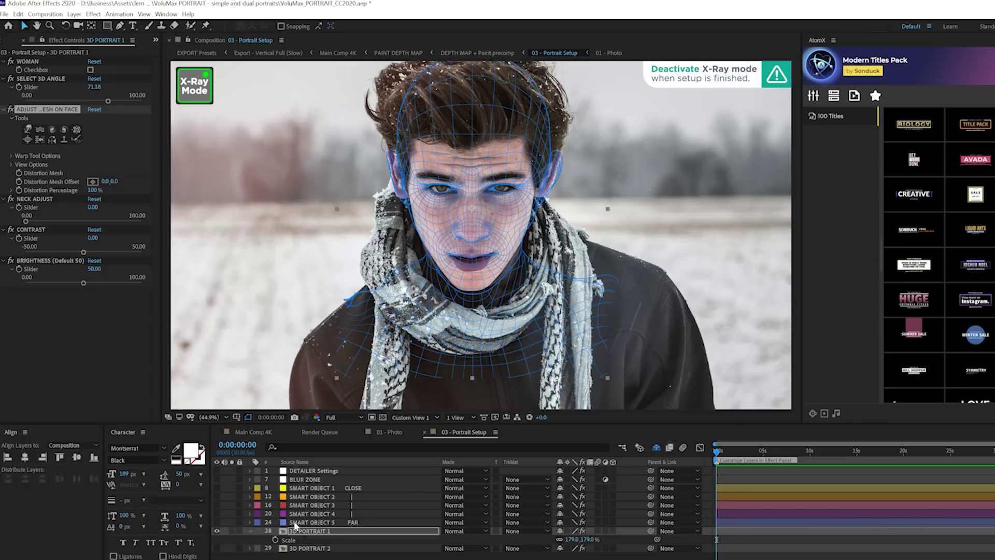
- Deactivate X-Ray Mode in the portrait setup by disabling its ACTIVATE Wire Mode option
left_click(295, 529)
left_click(197, 87)
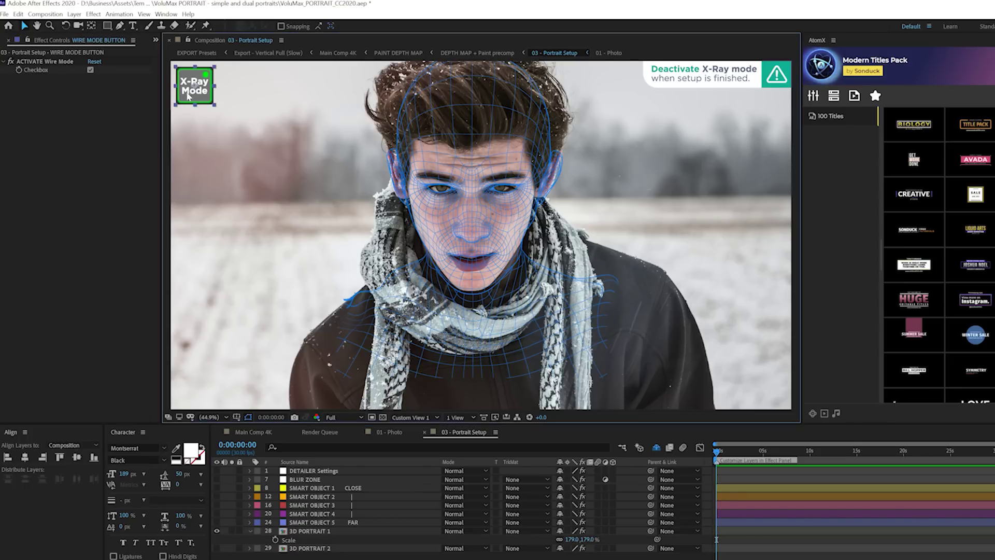
left_click(90, 70)
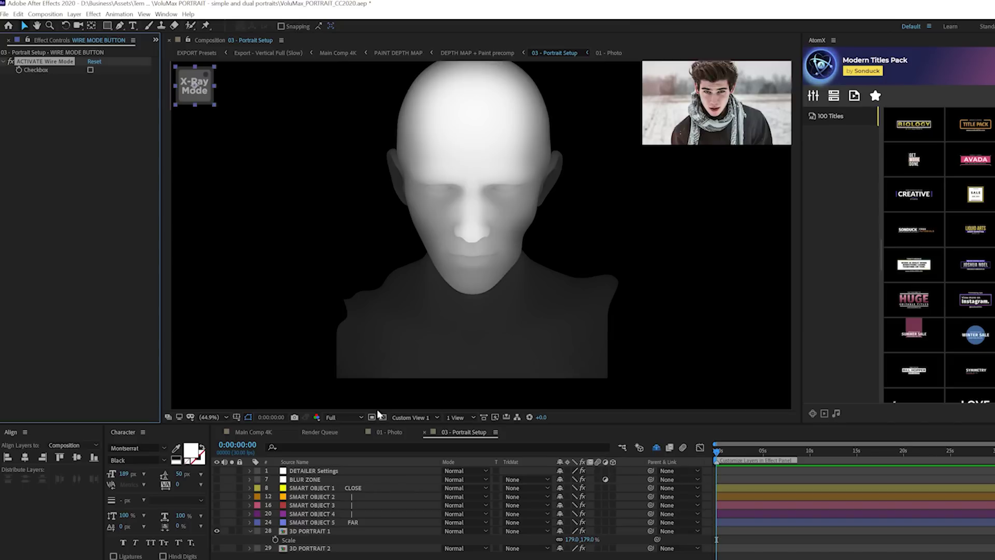
- In Main Comp 4K, move the VOLUMAX CONTROLLER around to test the parallax and place it left of the man's face at 0:00:00:00
left_click(254, 432)
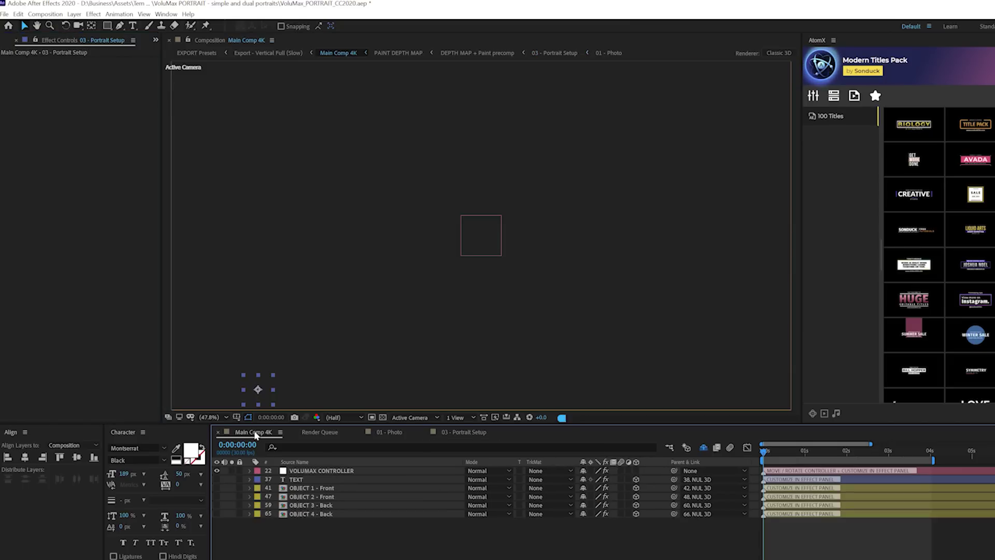
left_click(336, 471)
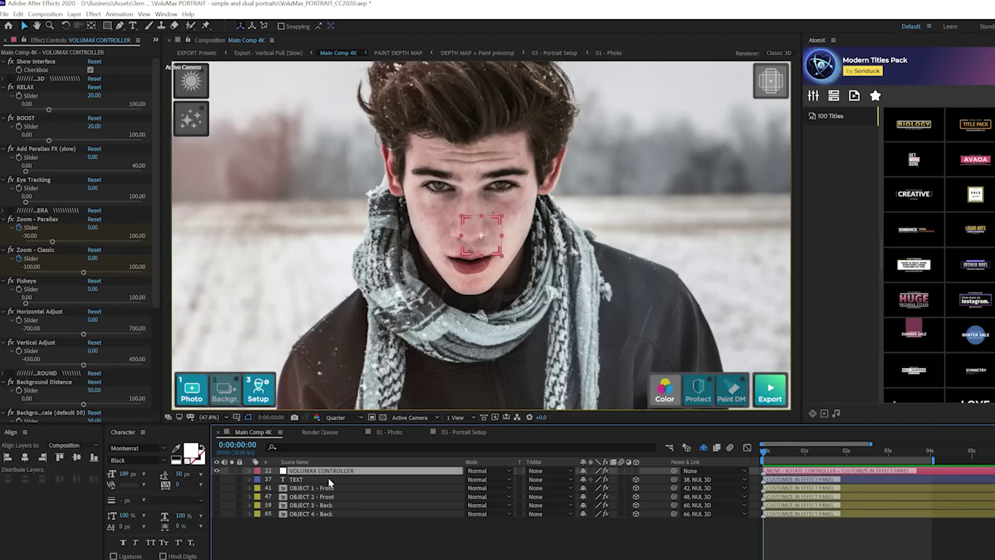
left_click(471, 240)
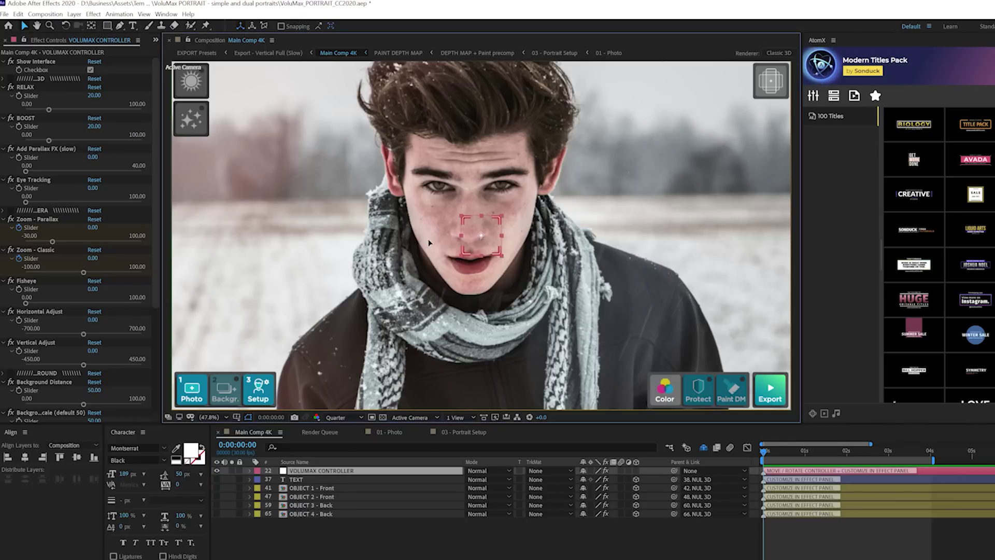
left_click_drag(429, 242, 182, 232)
key("comma")
key("comma")
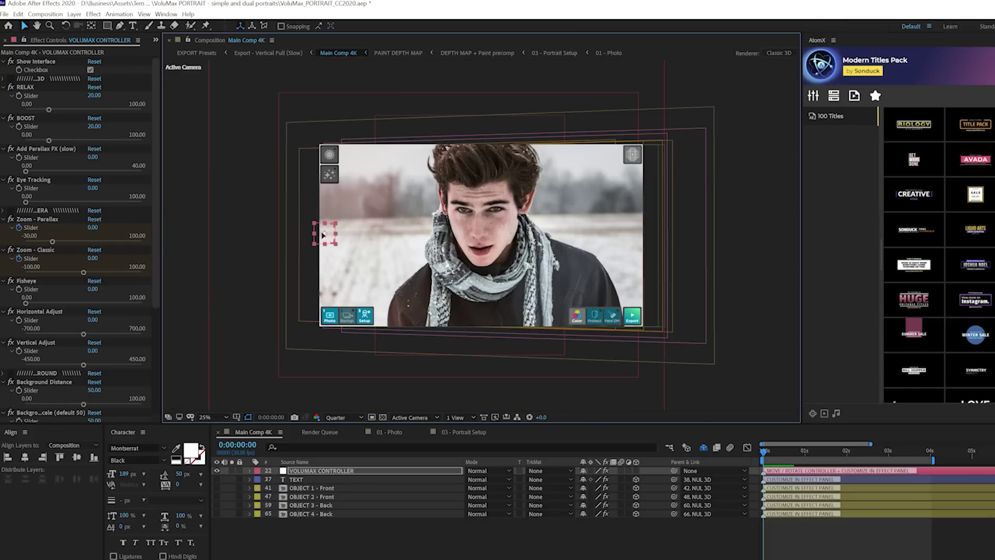
left_click_drag(323, 235, 446, 231)
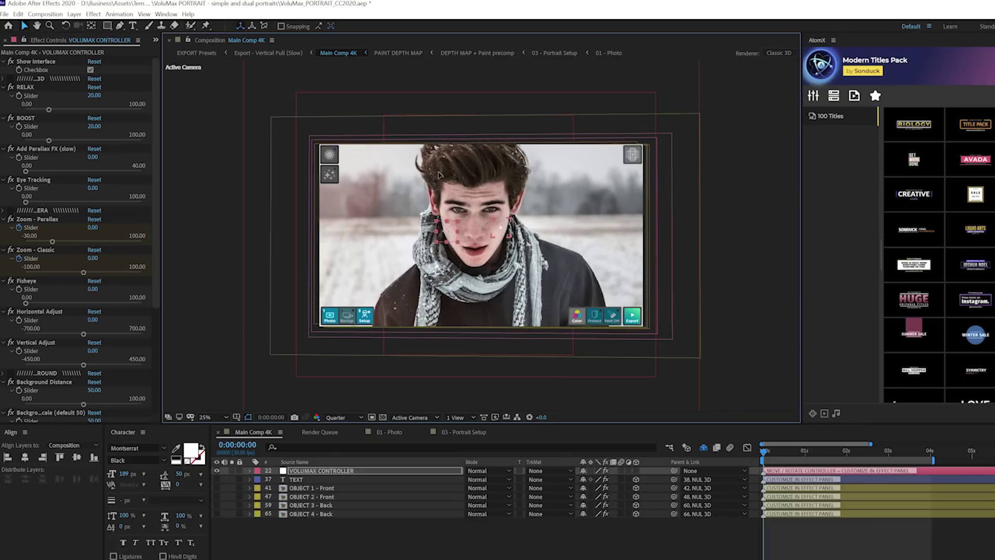
left_click_drag(439, 175, 359, 221)
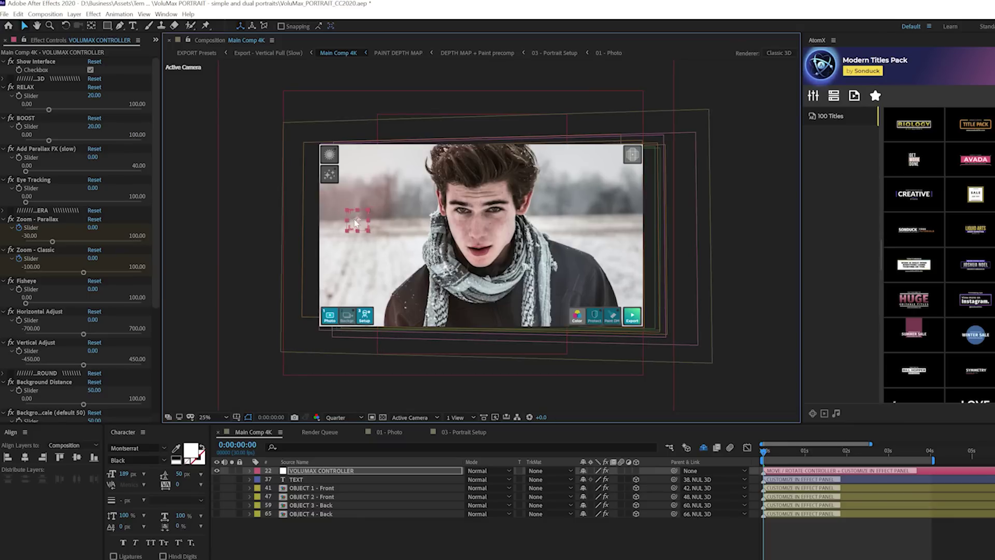
- At 0:00:04:01, move the VOLUMAX CONTROLLER horizontally just beyond the right edge of the frame and scrub through the camera motion
left_click(930, 452)
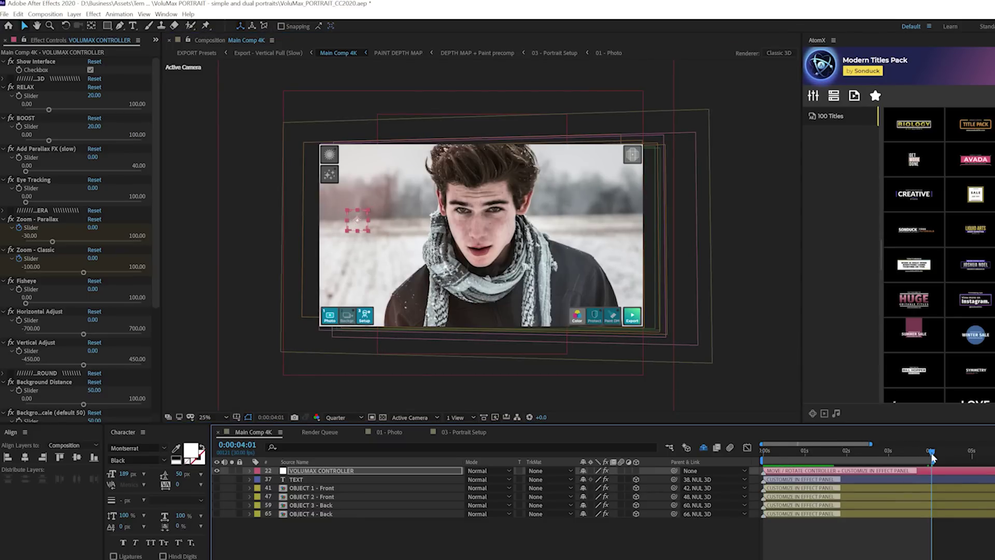
left_click_drag(357, 224, 680, 224)
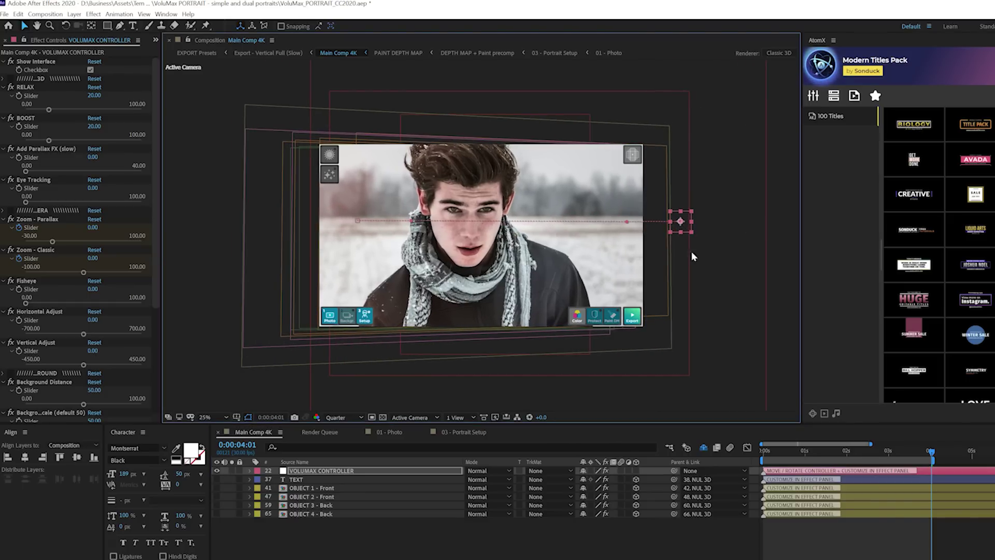
mouse_move(899, 453)
left_mouse_down()
mouse_move(737, 452)
mouse_move(883, 455)
left_mouse_up()
left_click_drag(882, 453, 884, 454)
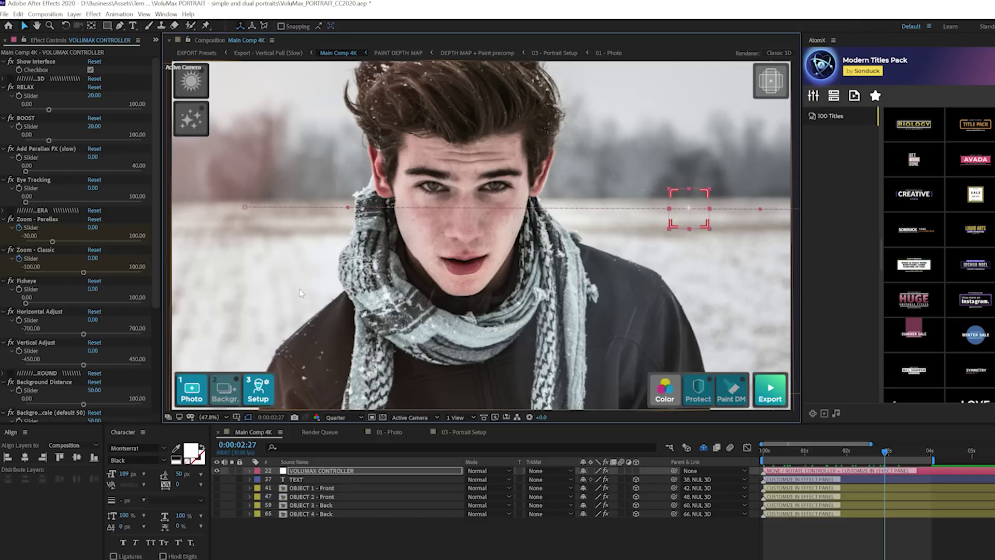
- Reveal the controller's keyframed properties at 0:00:04:01 and set Zoom - Parallax to 27 there
left_click(932, 457)
key("u")
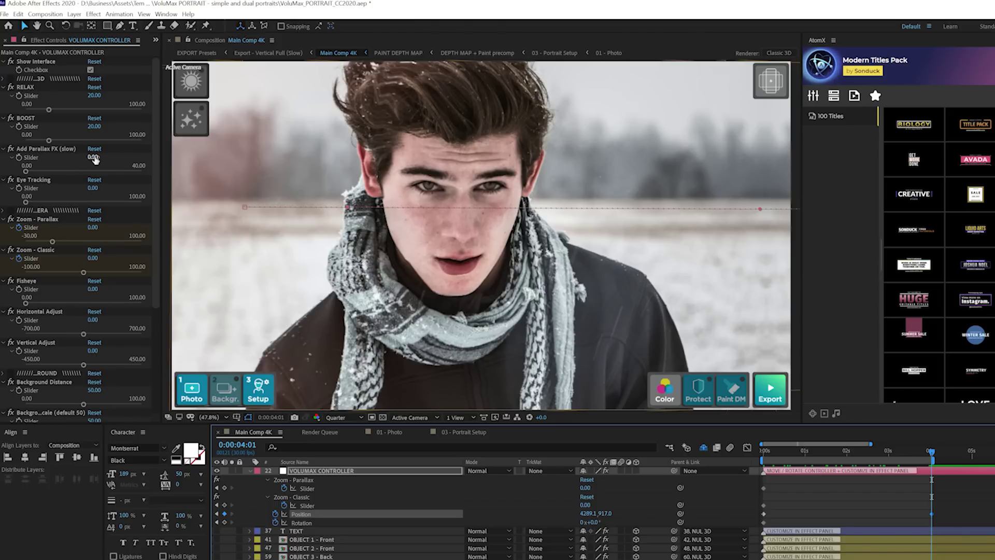
left_click_drag(91, 227, 104, 227)
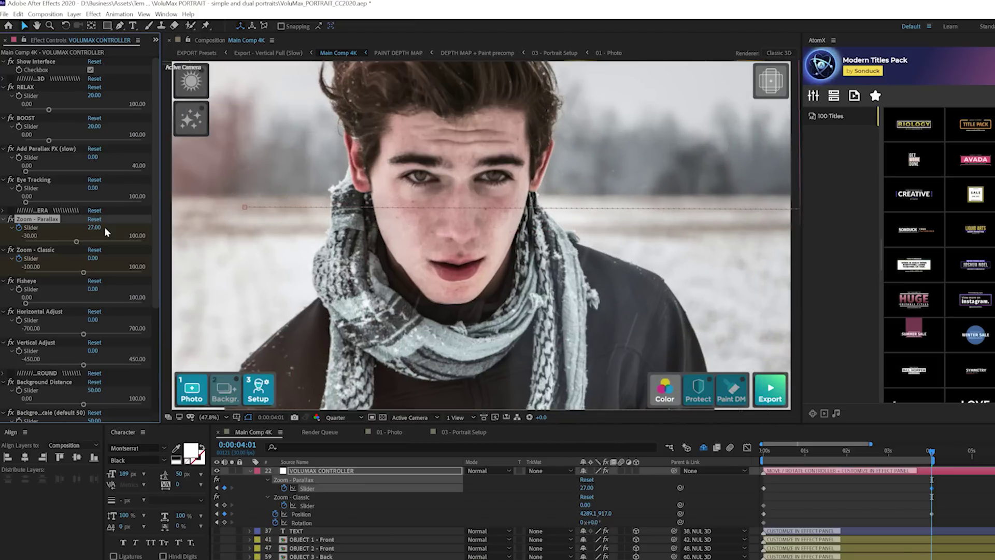
- Scrub through the zoom animation, return to the first frame and set the controller's Fisheye to 48
left_click(761, 457)
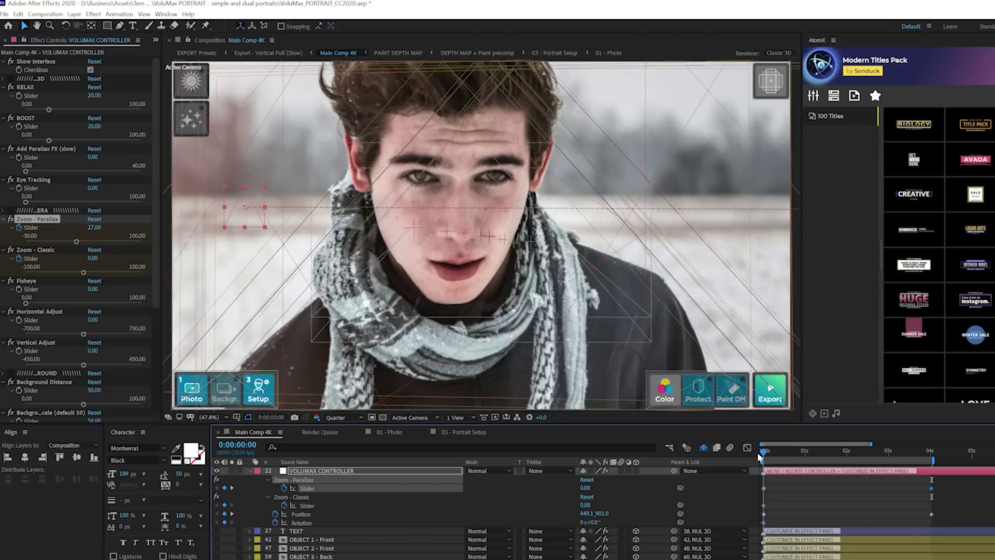
left_click_drag(763, 460, 894, 461)
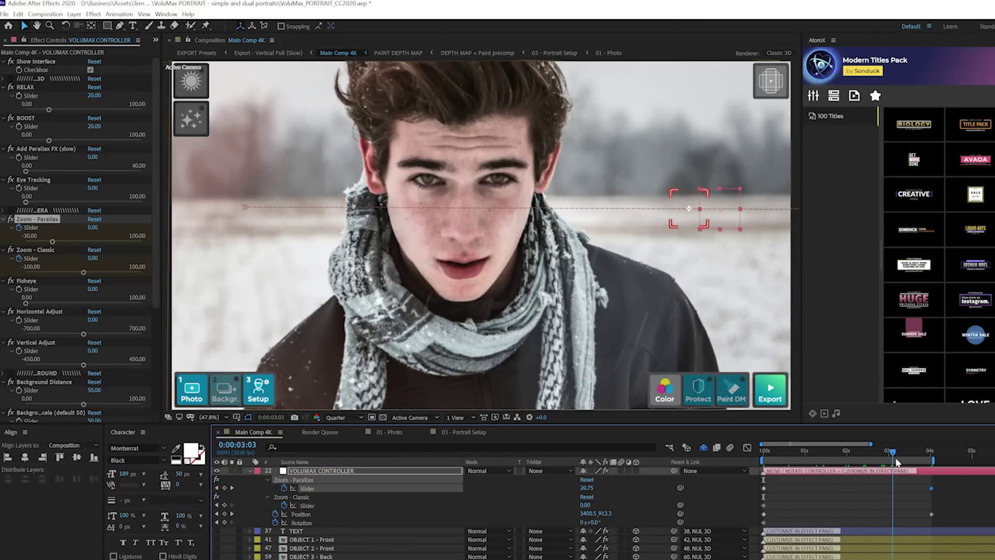
left_click_drag(897, 459, 695, 457)
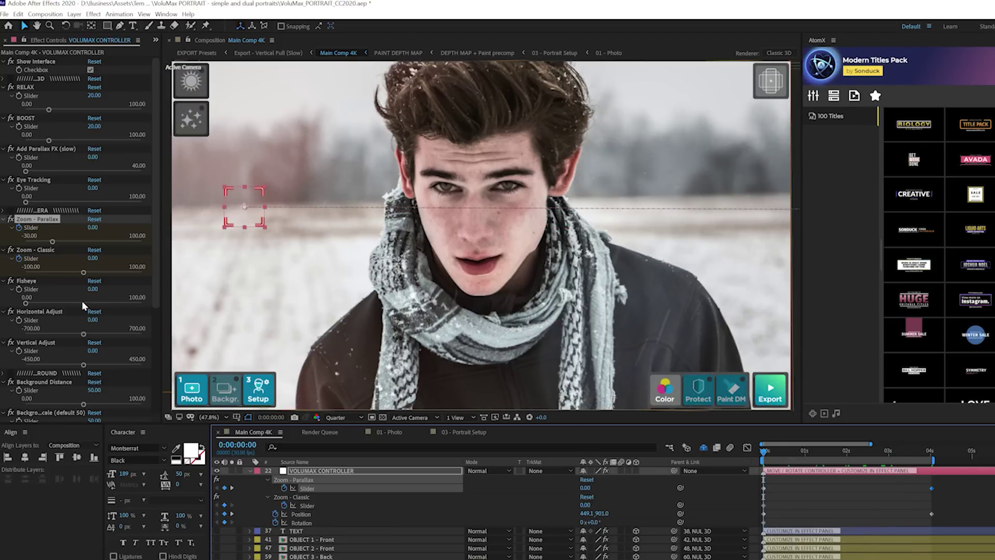
left_click_drag(92, 289, 114, 291)
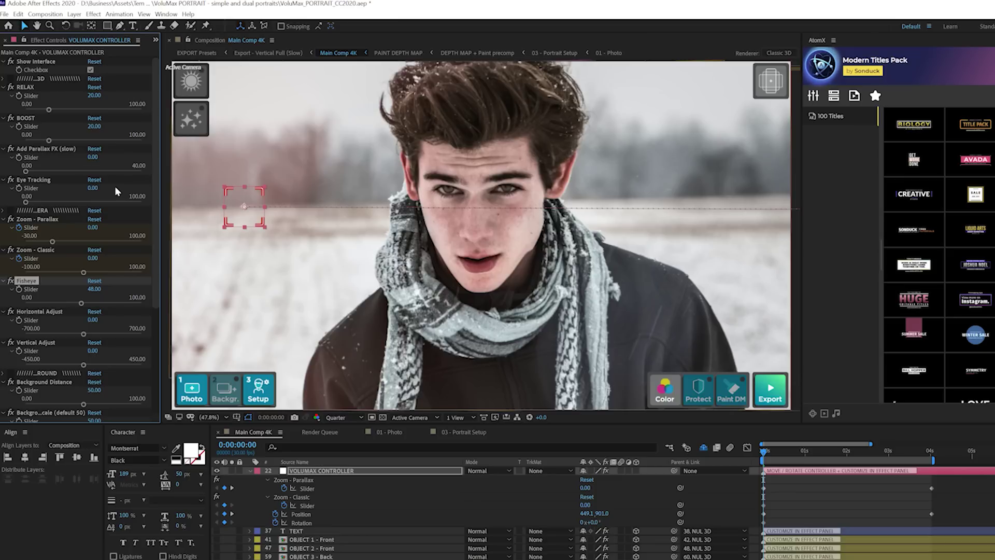
- Add a light flare with FLARES RIGHT - OPACITY at 68 and FLARE SELECTOR at 12.66
left_click(191, 83)
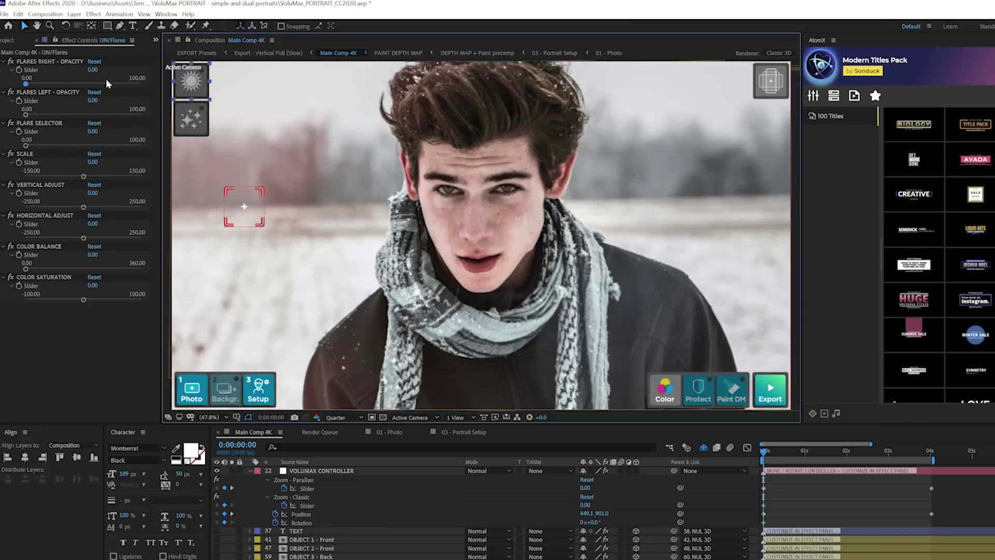
left_click_drag(92, 69, 111, 72)
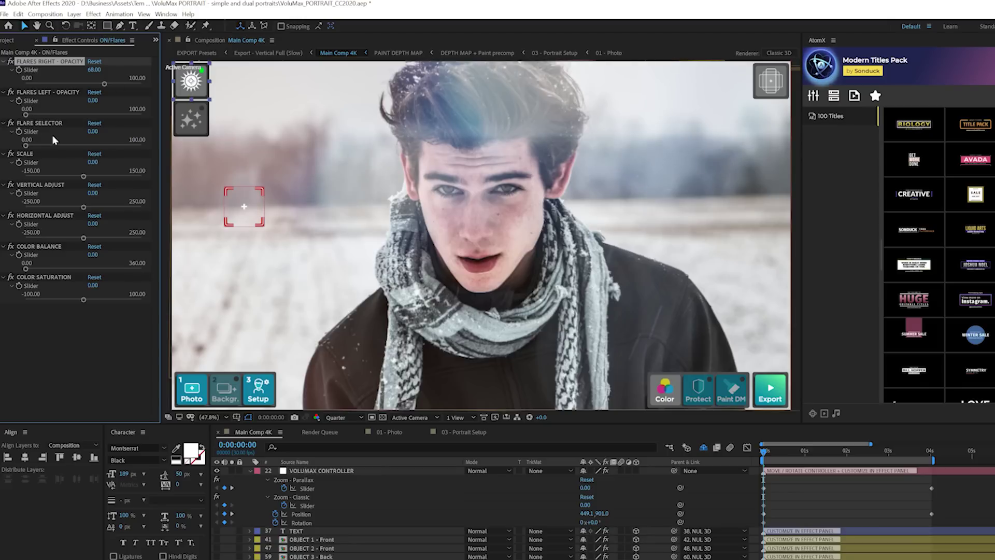
left_click_drag(92, 131, 136, 134)
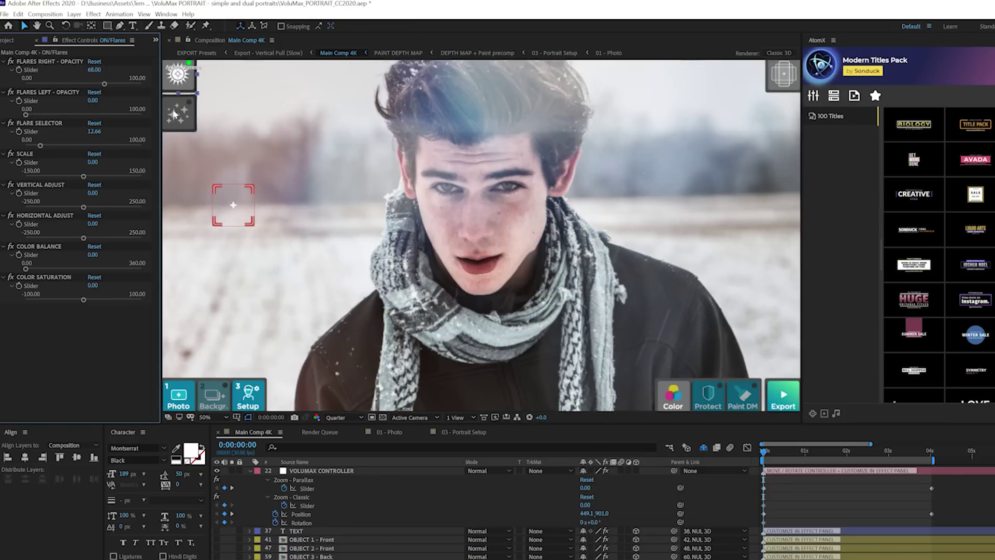
- Open the particle controls, set DIRT to 23.58 and activate the 3D particles
left_click(174, 118)
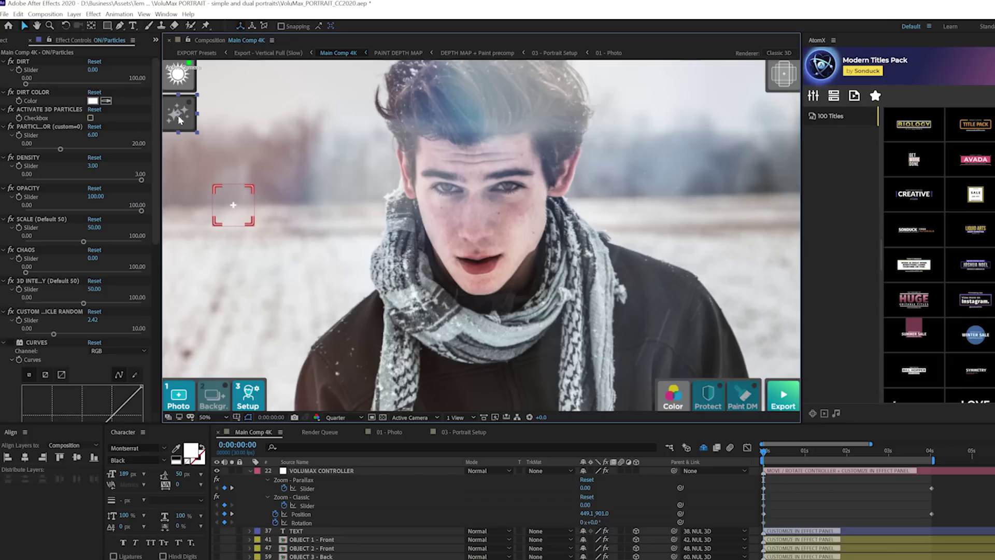
left_click(53, 84)
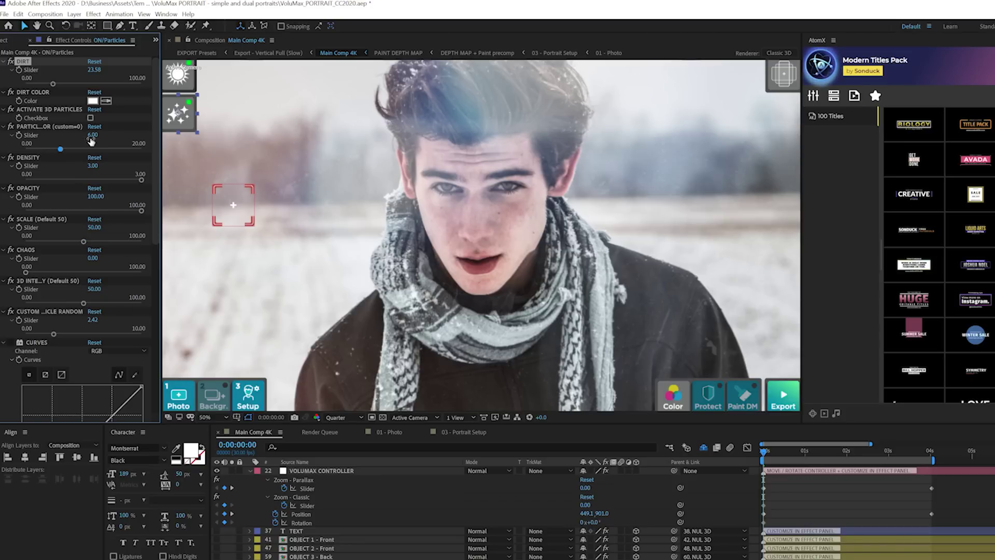
left_click(91, 120)
left_click(91, 119)
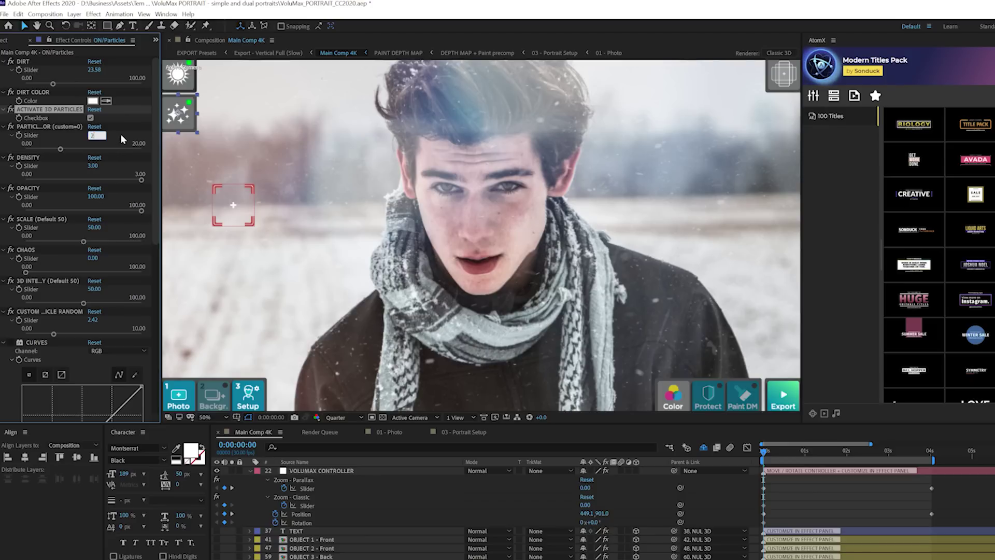
- Try particle selector values 2 and 1, and return the selector to 6
type("2")
key("Return")
left_click(93, 135)
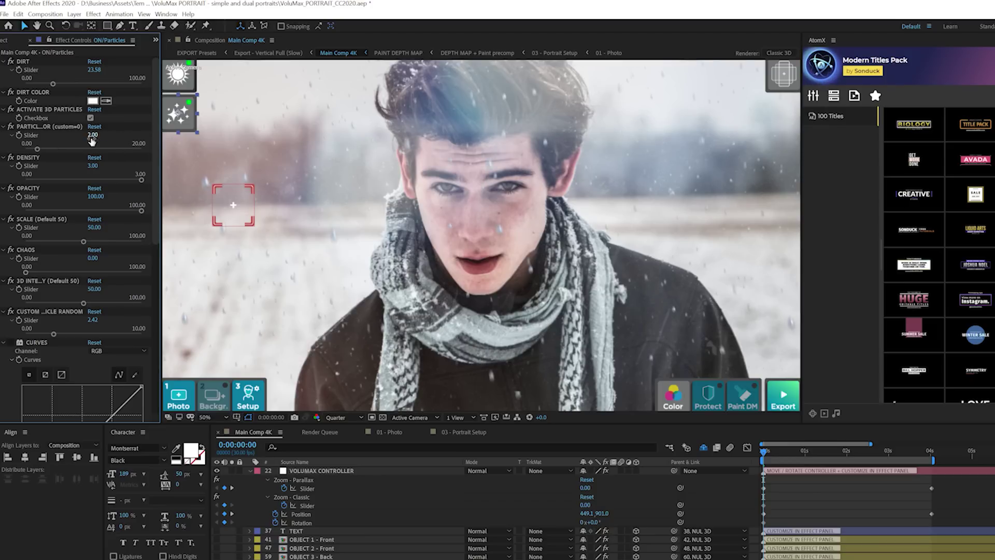
type("1")
key("Return")
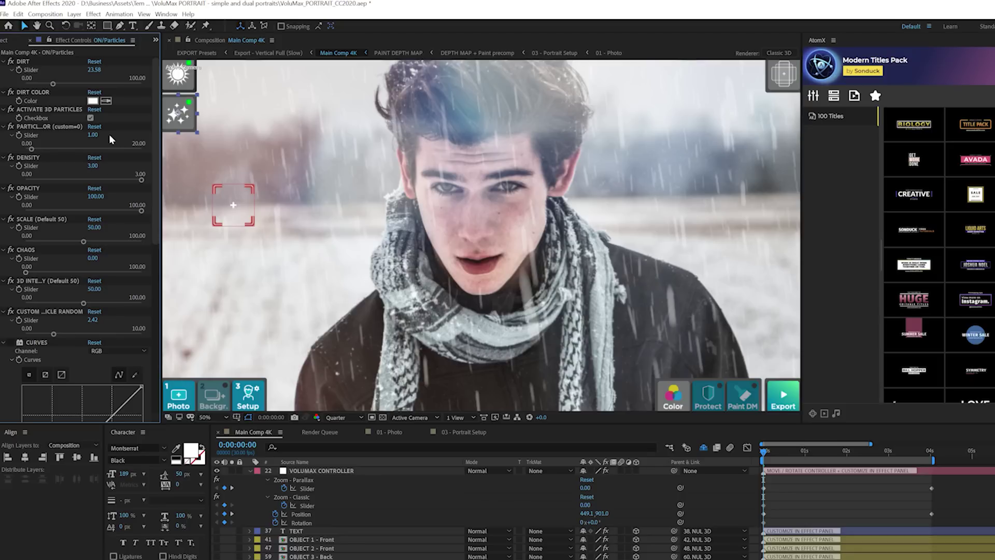
left_click(93, 135)
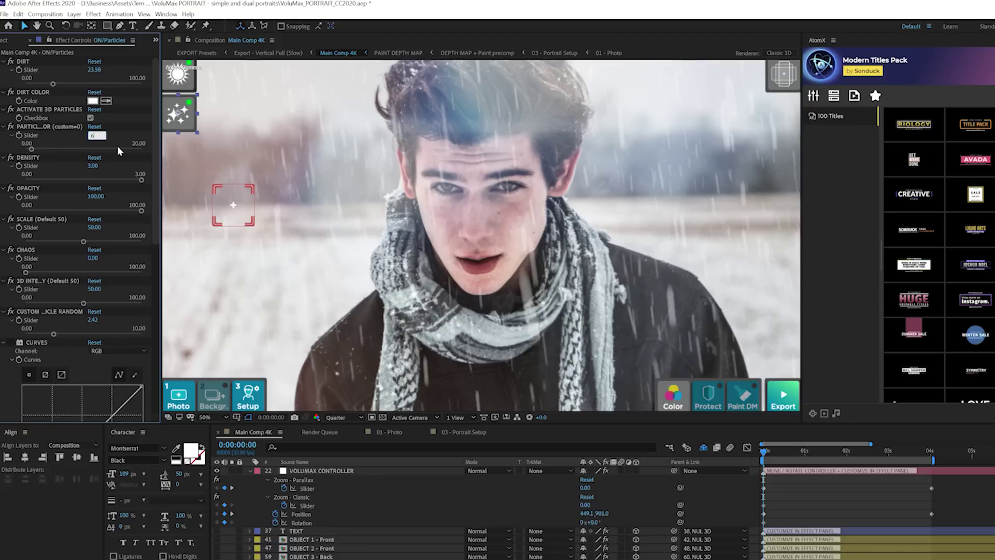
type("6")
key("Return")
scroll(94, 180, "down", 10)
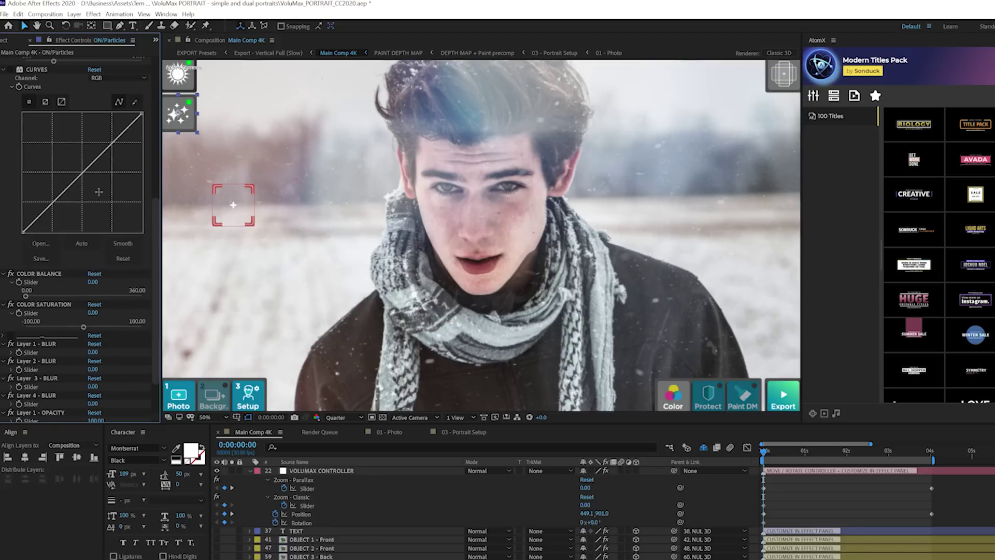
scroll(99, 213, "up", 8)
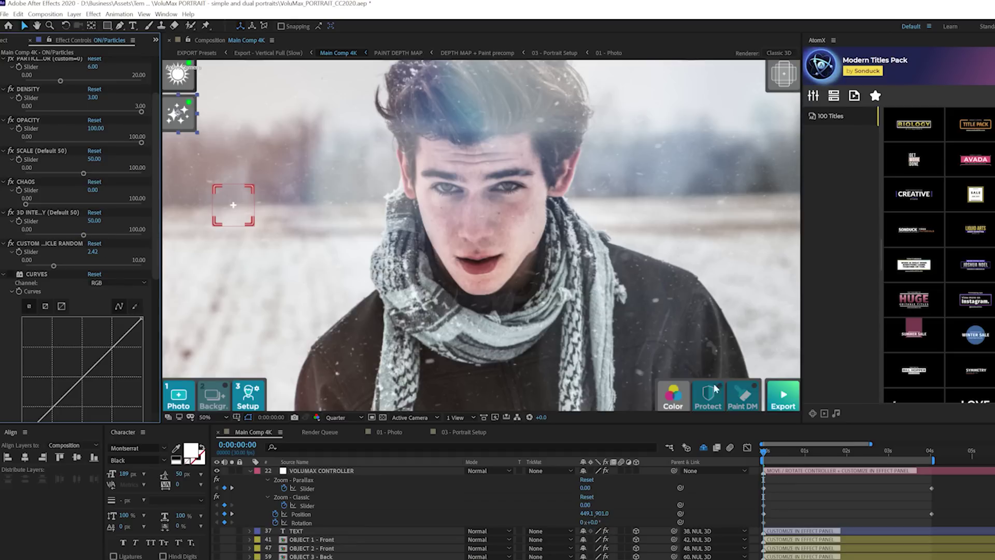
scroll(652, 313, "down", 2)
scroll(597, 292, "up", 2)
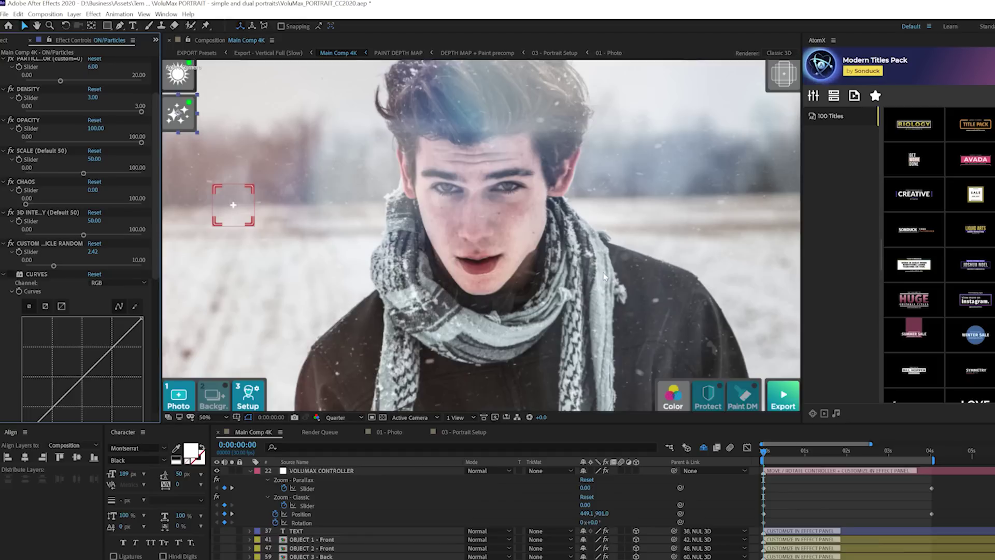
- View the template's export instructions and open the EXPORT Presets composition from the project
left_click(782, 402)
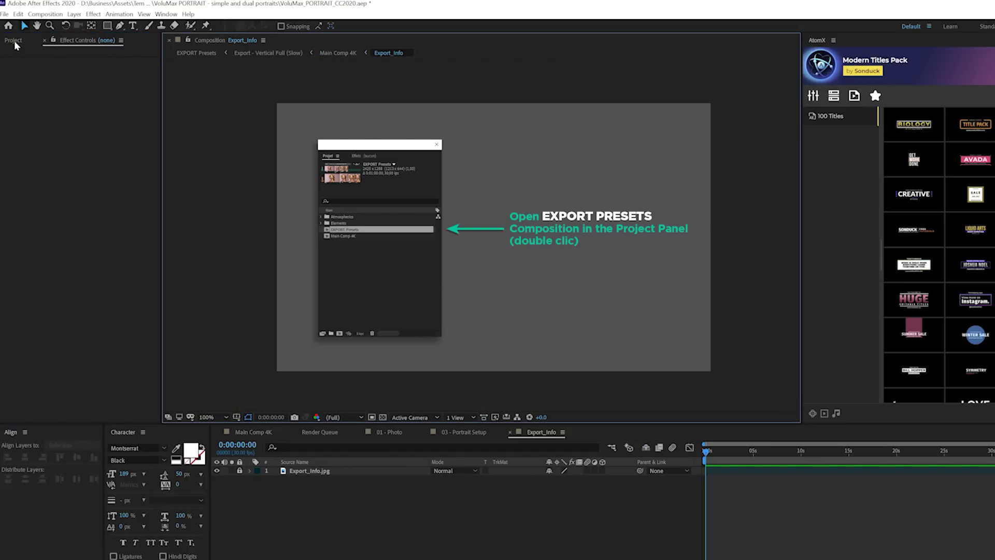
key("ctrl+0")
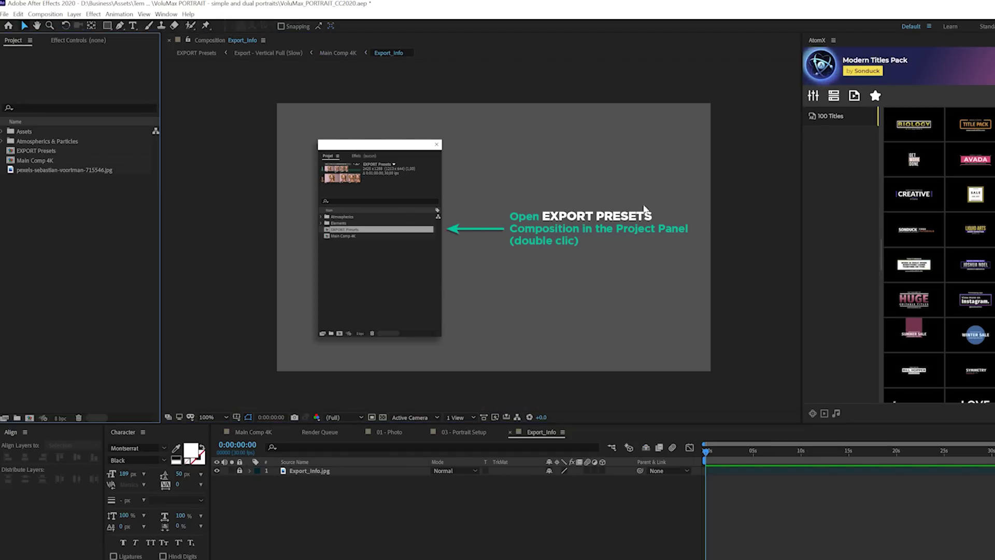
double_click(32, 148)
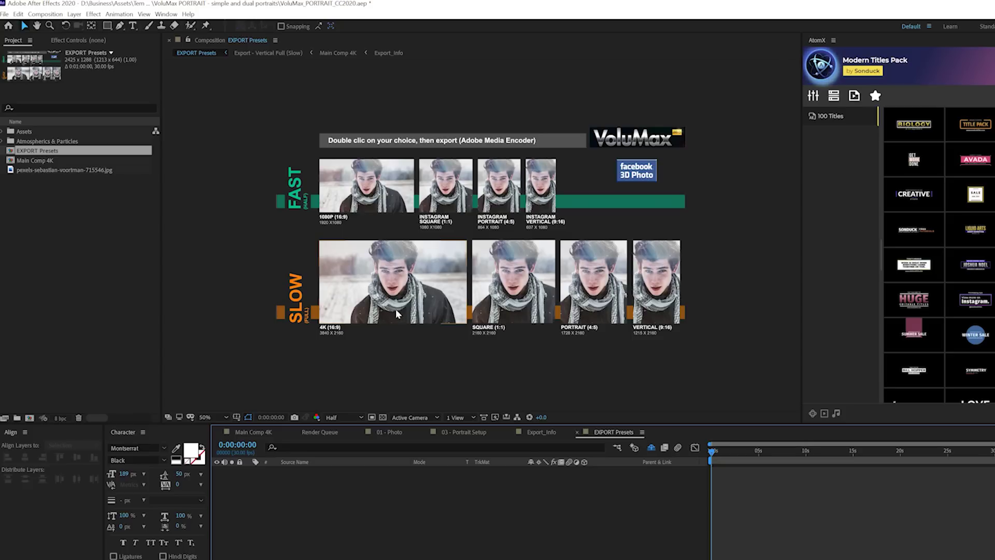
- Open the fast 1080P (16:9) export composition and add it to the Adobe Media Encoder queue
left_click(387, 192)
double_click(387, 192)
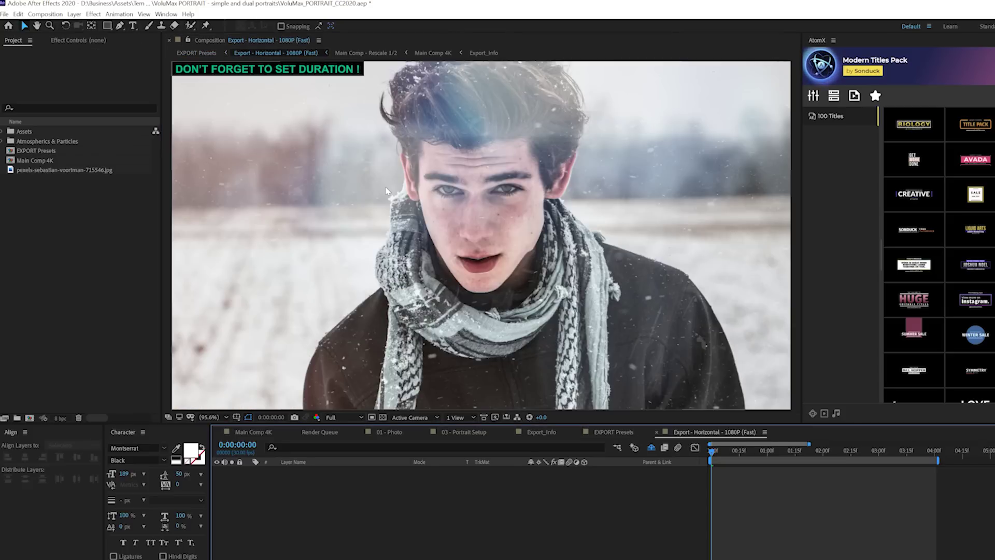
left_click(52, 15)
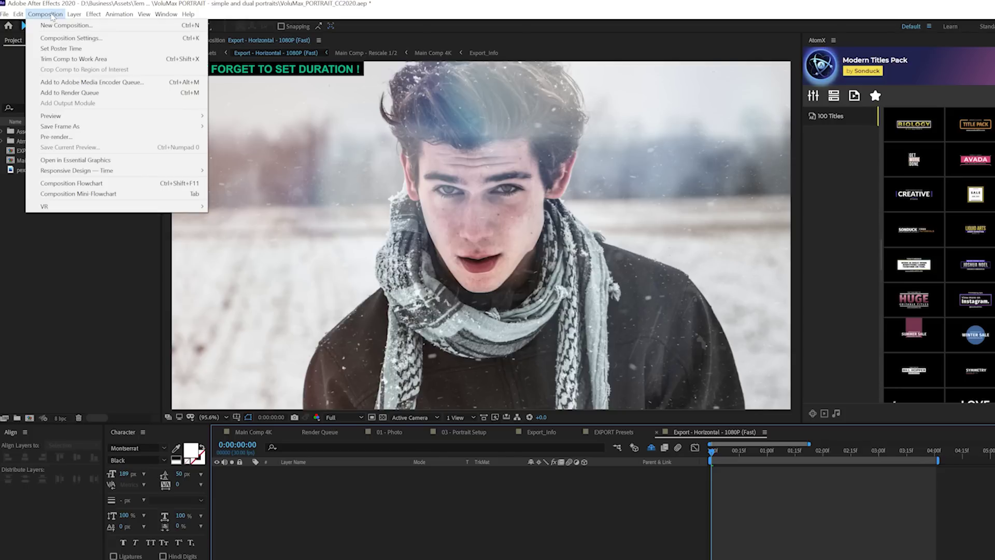
left_click(63, 83)
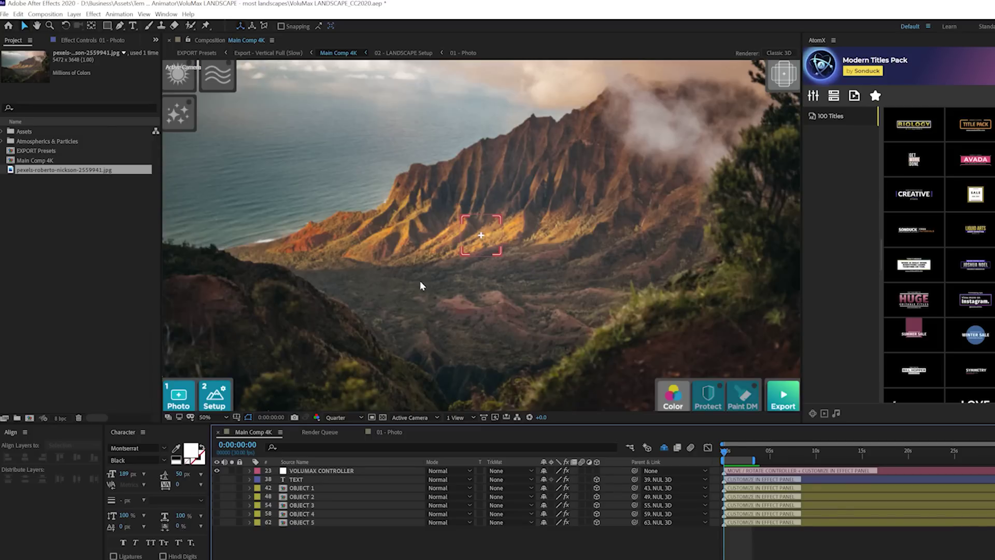
- In the landscape template's Main Comp 4K, open the 02 - LANDSCAPE Setup composition
key("comma")
key("comma")
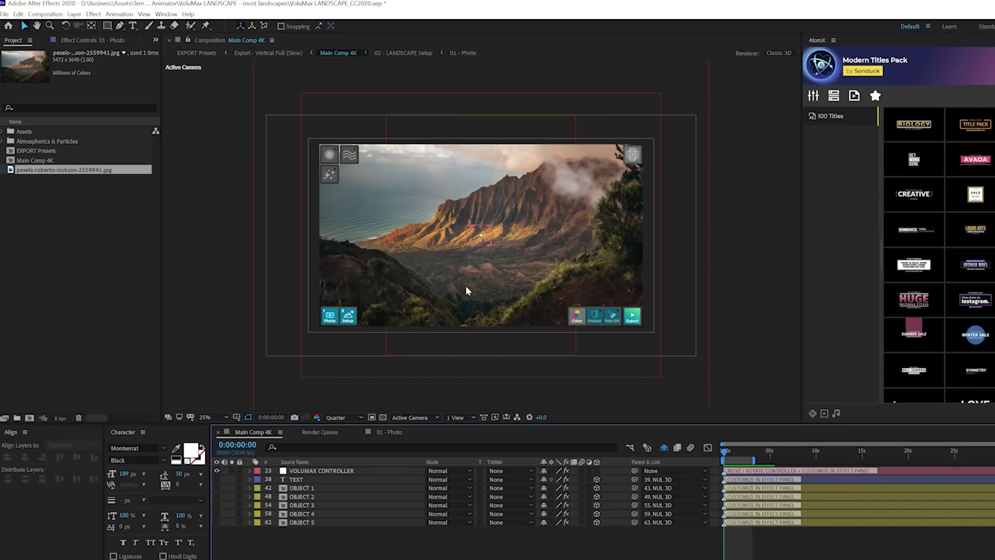
key("period")
key("comma")
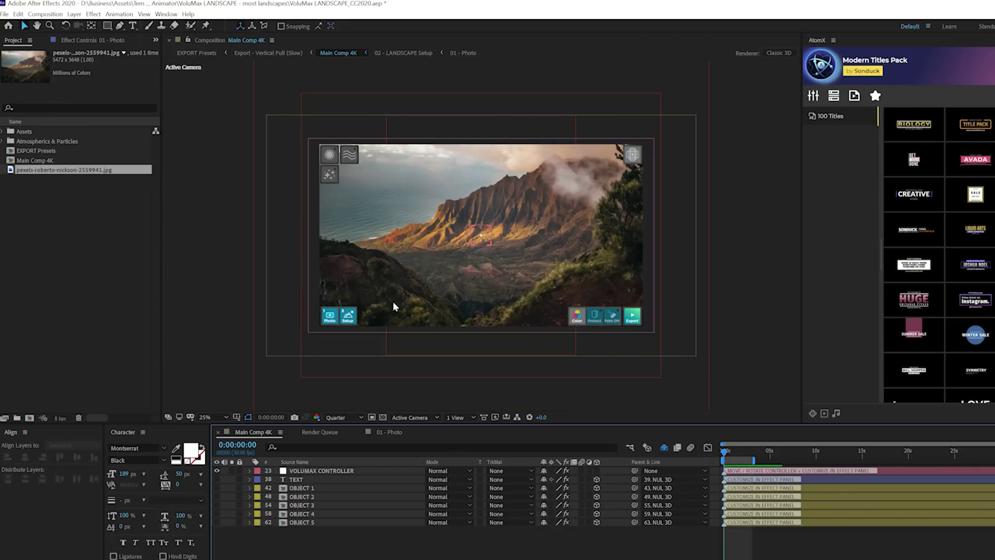
scroll(348, 320, "up", 2)
double_click(223, 406)
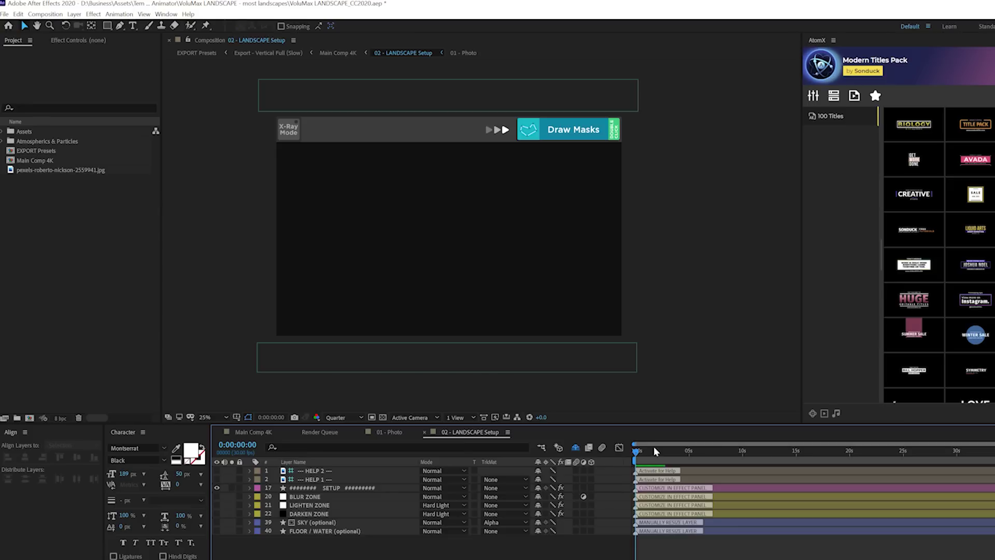
- Move the playhead to 0:00:07:12 and open the MASK DRAWING composition
left_click_drag(653, 449, 666, 449)
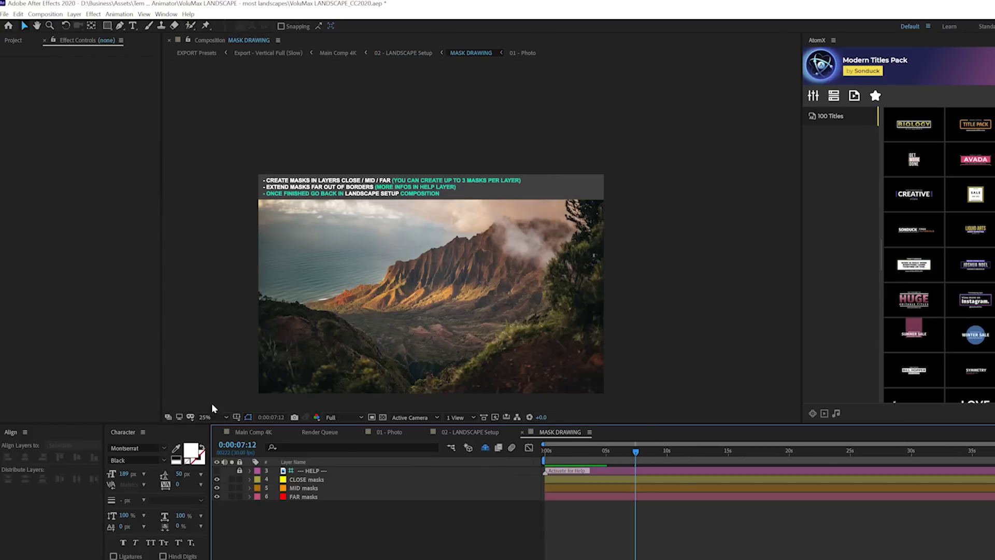
left_click(210, 417)
left_click(245, 438)
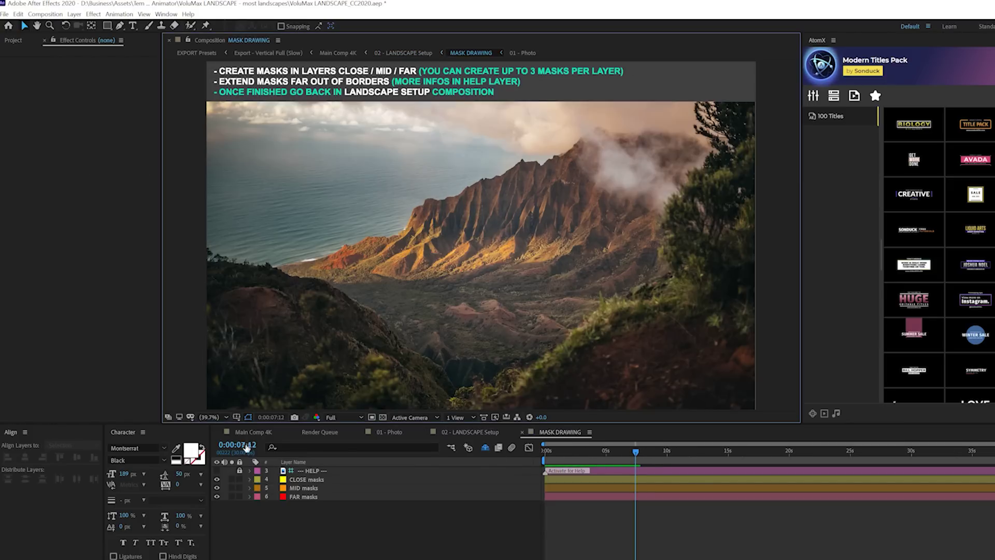
- Draw a closed Pen mask on the CLOSE masks layer around the foreground tree and both hillsides, extending it beyond the photo's borders
left_click(306, 479)
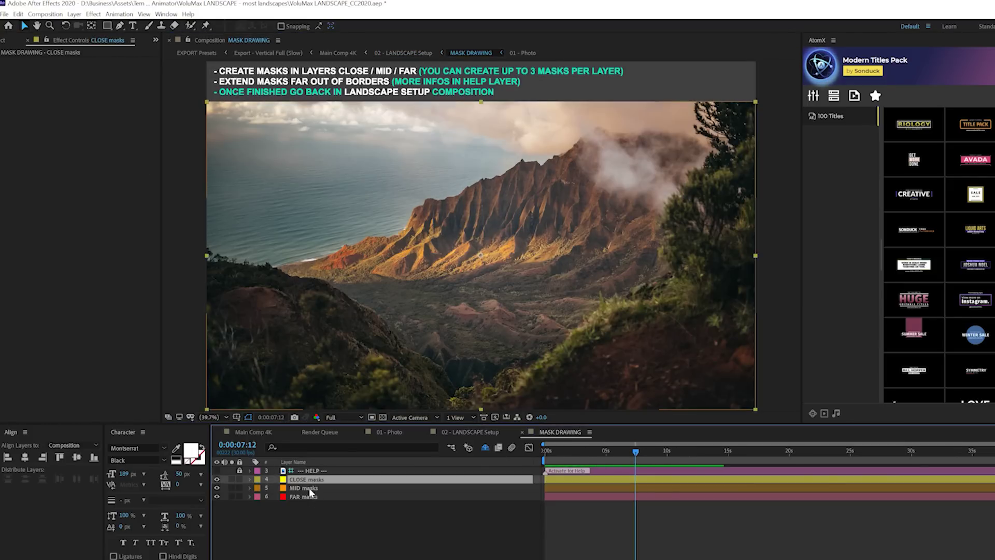
key("g")
key("comma")
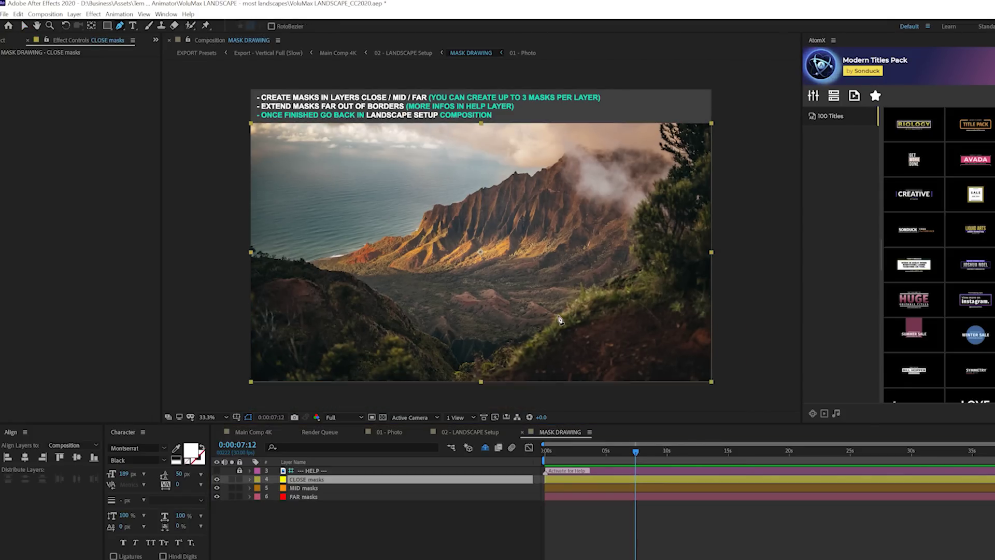
left_click(666, 120)
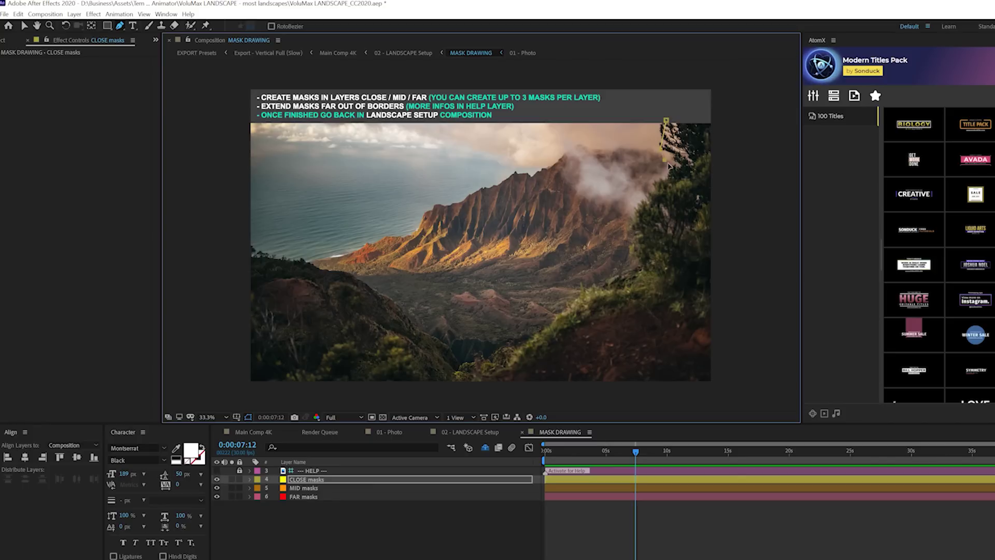
left_click(666, 174)
left_click(625, 237)
left_click(628, 271)
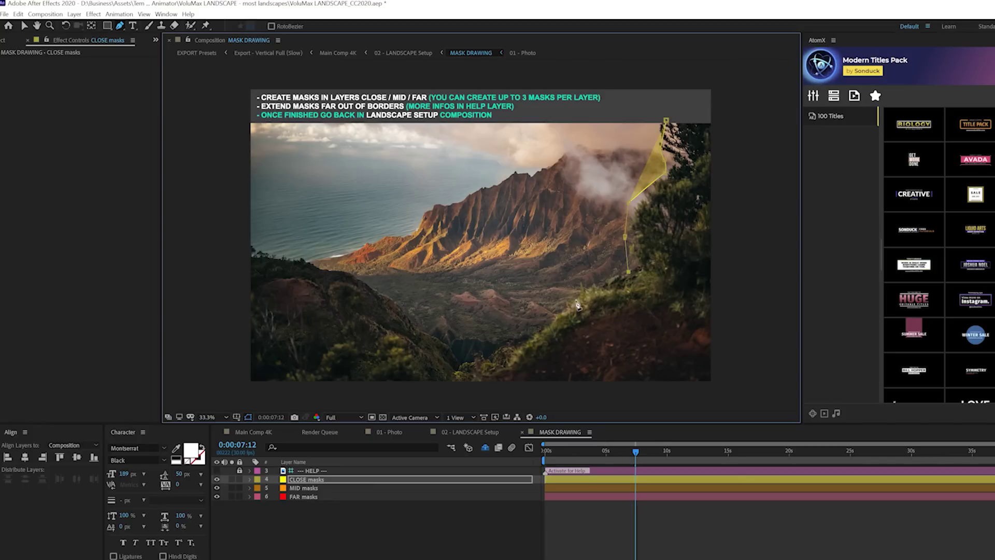
left_click(553, 309)
left_click(511, 350)
left_click(467, 371)
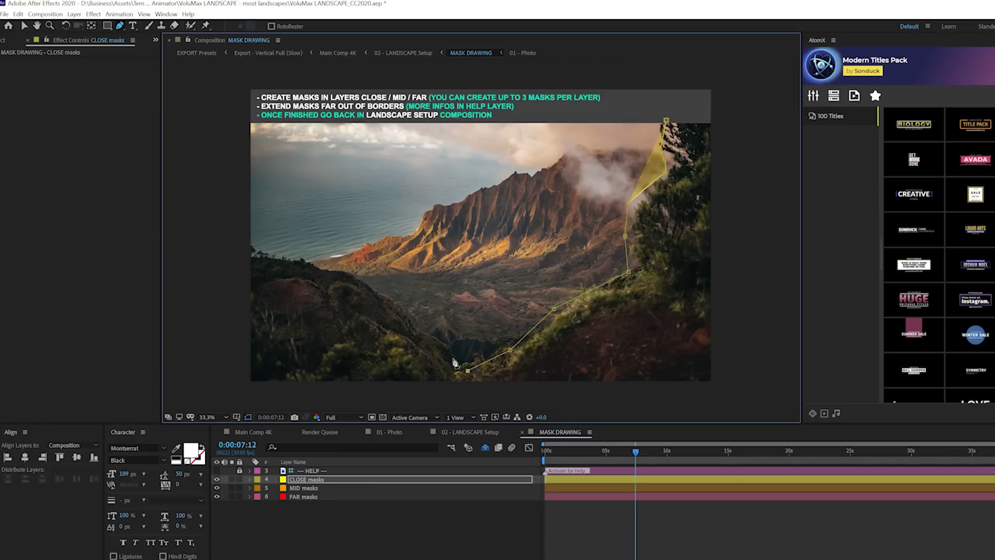
left_click(453, 358)
left_click(415, 324)
left_click(387, 293)
left_click(356, 275)
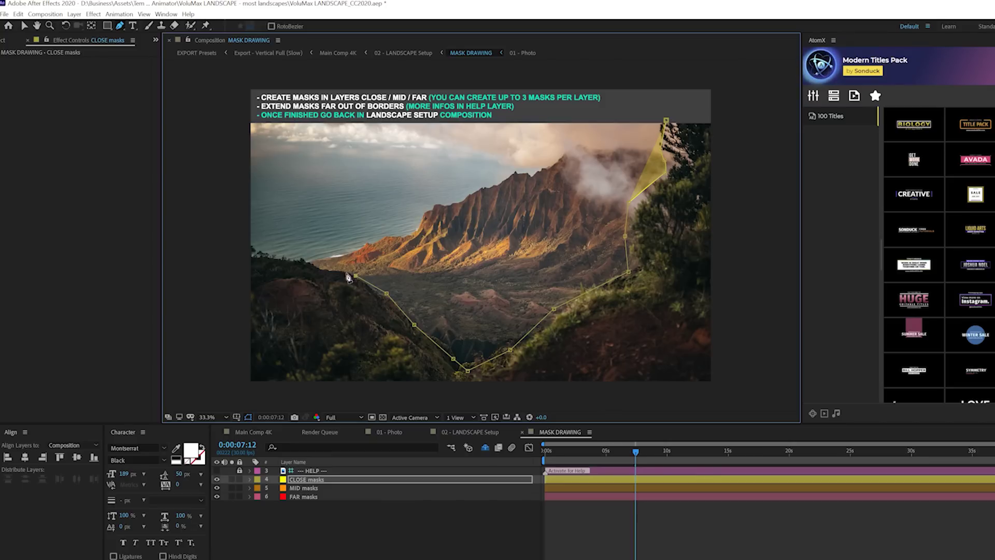
left_click(307, 260)
left_click(253, 251)
left_click(226, 251)
left_click(223, 391)
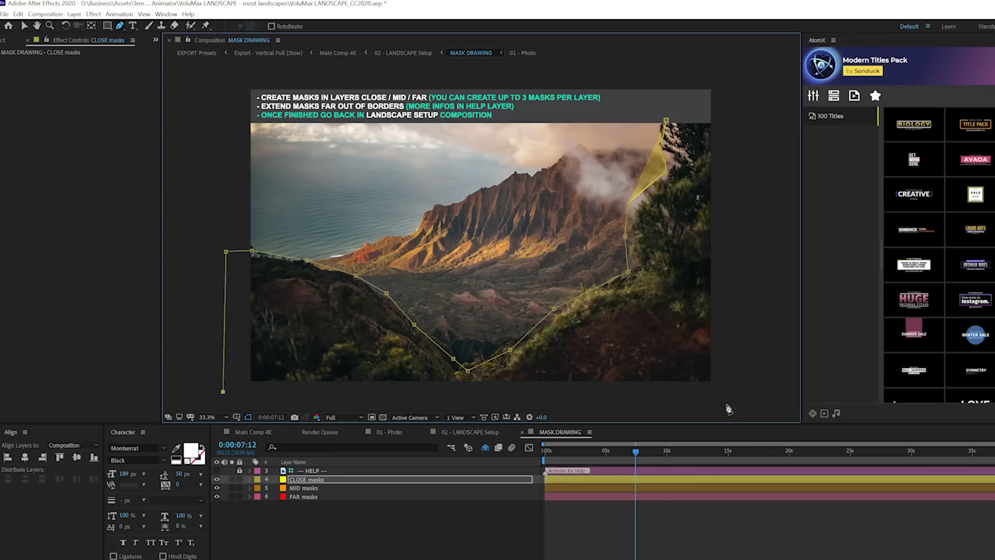
left_click(755, 400)
left_click(737, 131)
left_click(723, 111)
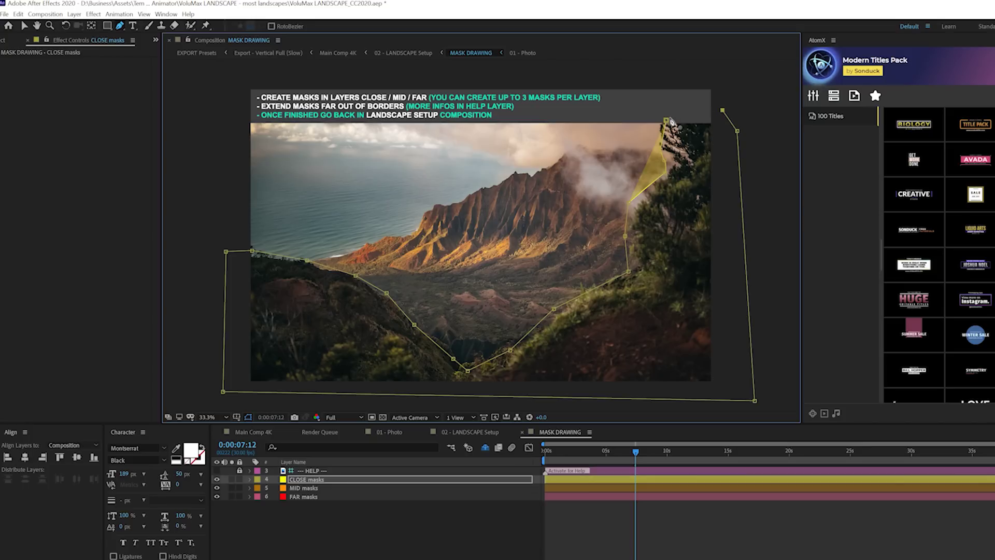
left_click(666, 120)
- Draw a Pen mask on the MID masks layer covering the mountain and valley, slightly overlapping the foreground mask
left_click(293, 489)
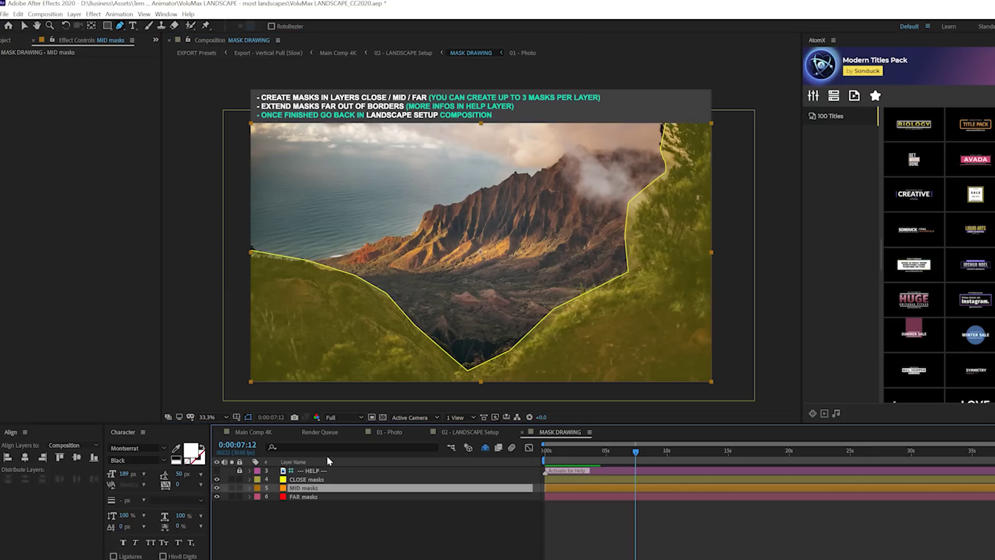
left_click(670, 119)
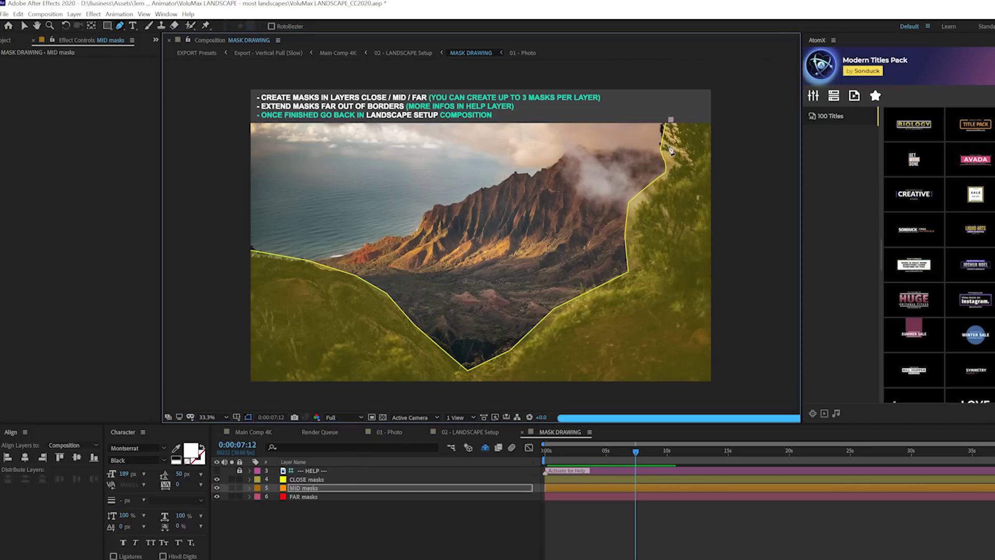
left_click(666, 182)
left_click(639, 203)
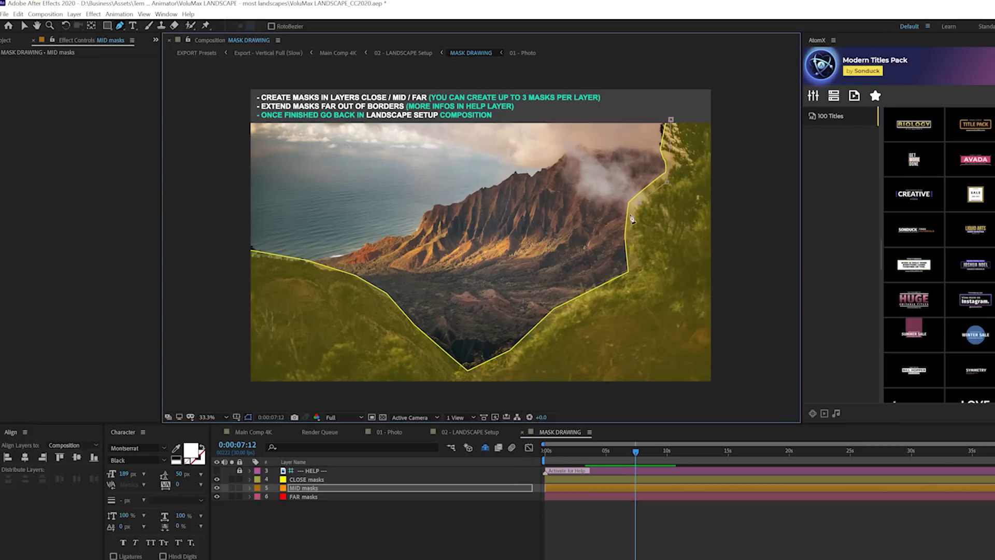
left_click(631, 219)
left_click(639, 270)
left_click(598, 304)
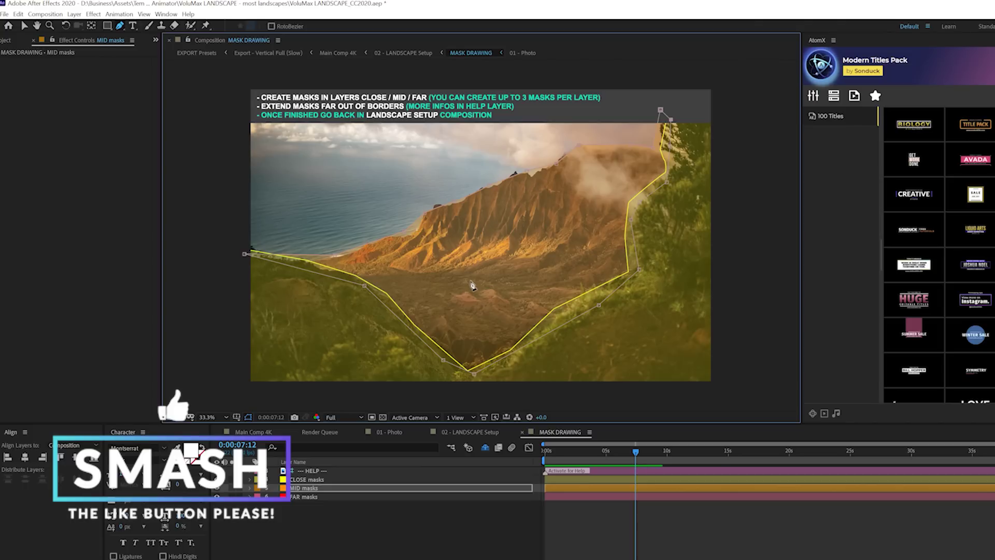
- Draw a closed Pen mask on the FAR masks layer around the ocean and sky, overlapping the mountain ridge and extending beyond the photo's borders
left_click(301, 497)
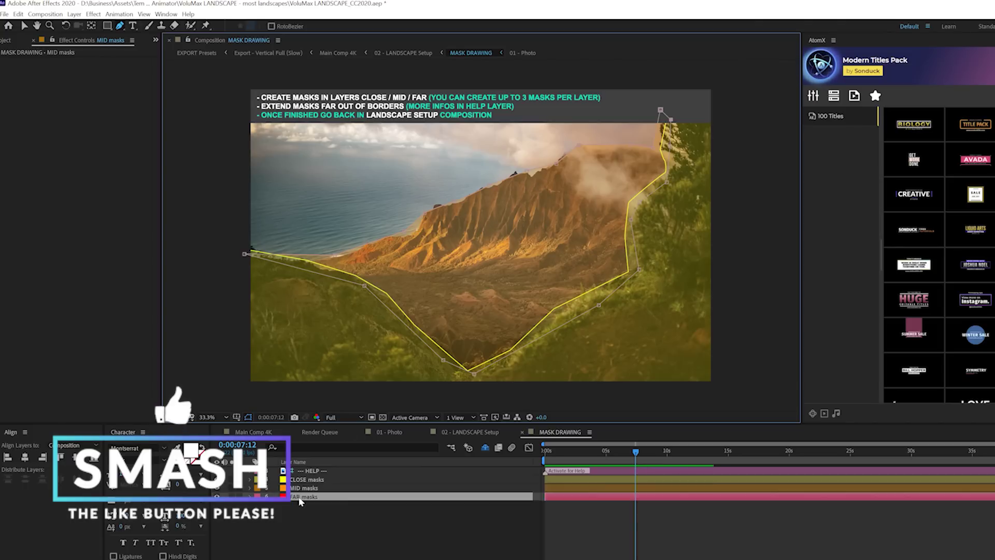
left_click(239, 258)
left_click(362, 260)
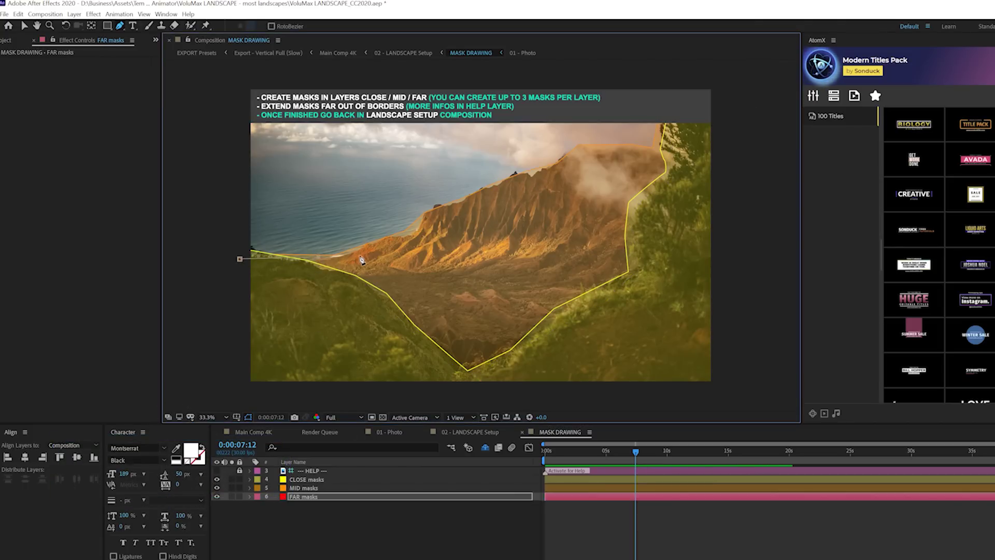
left_click(451, 209)
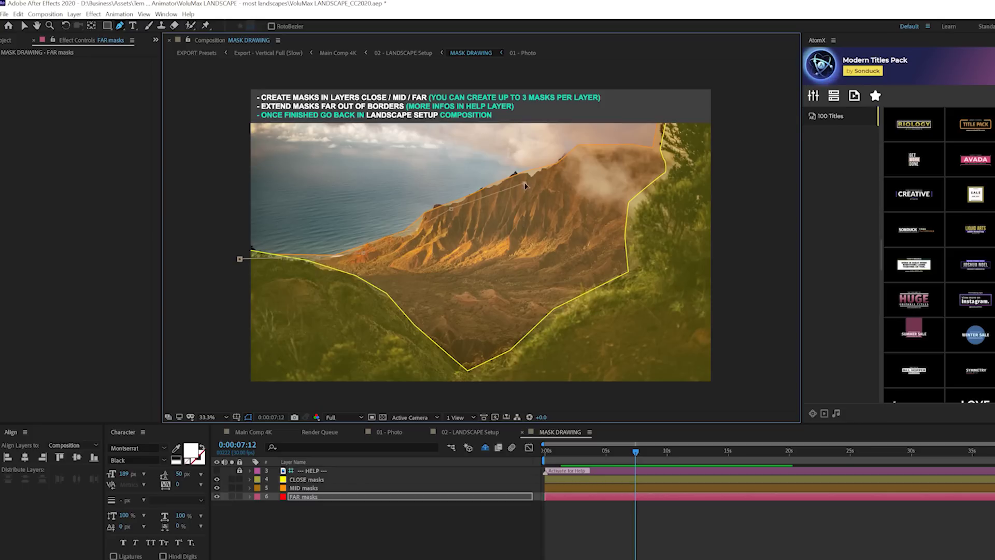
left_click(567, 166)
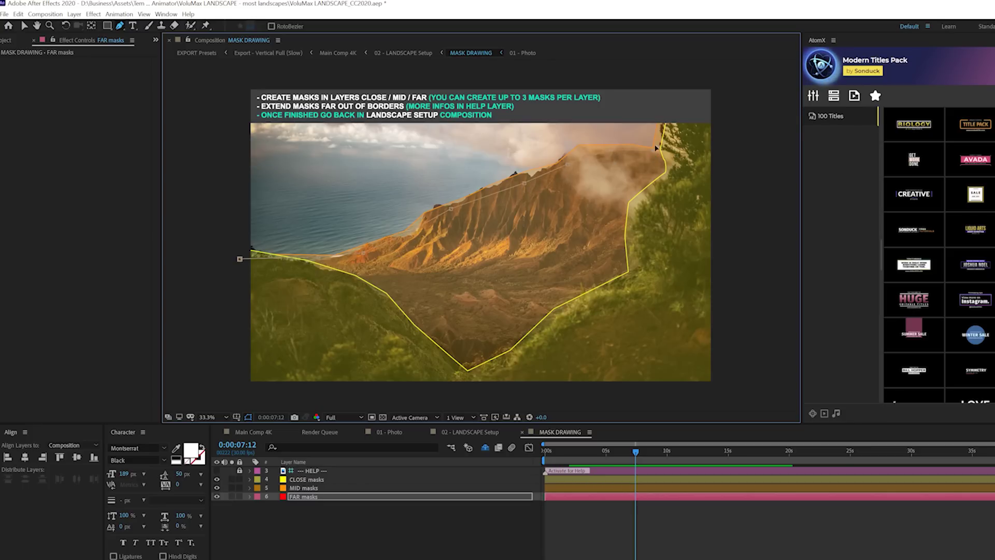
left_click(245, 104)
left_click(220, 205)
left_click(239, 258)
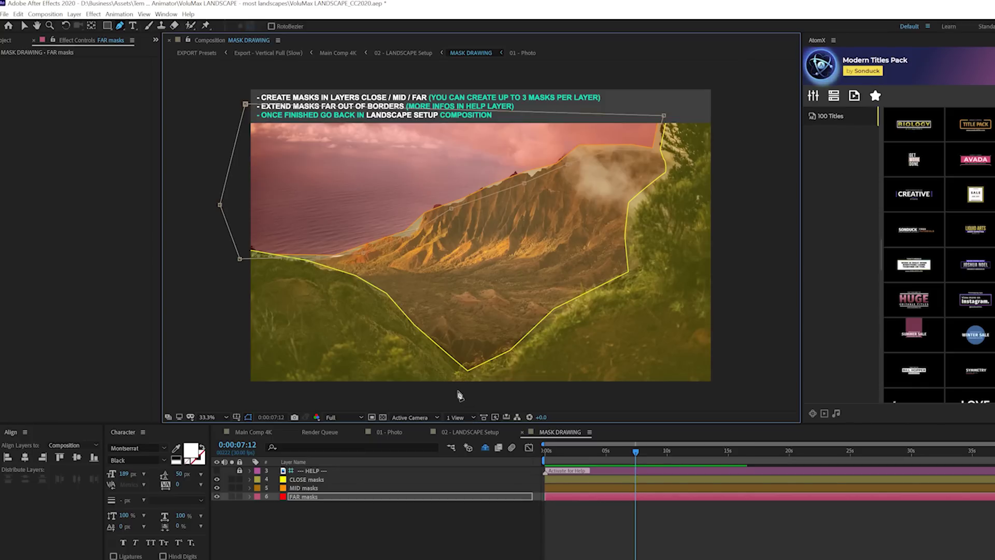
- In Main Comp 4K, animate the VOLUMAX CONTROLLER from the left hillside at 0:00:00:00 to the tree on the right at 0:00:04:02
left_click(253, 432)
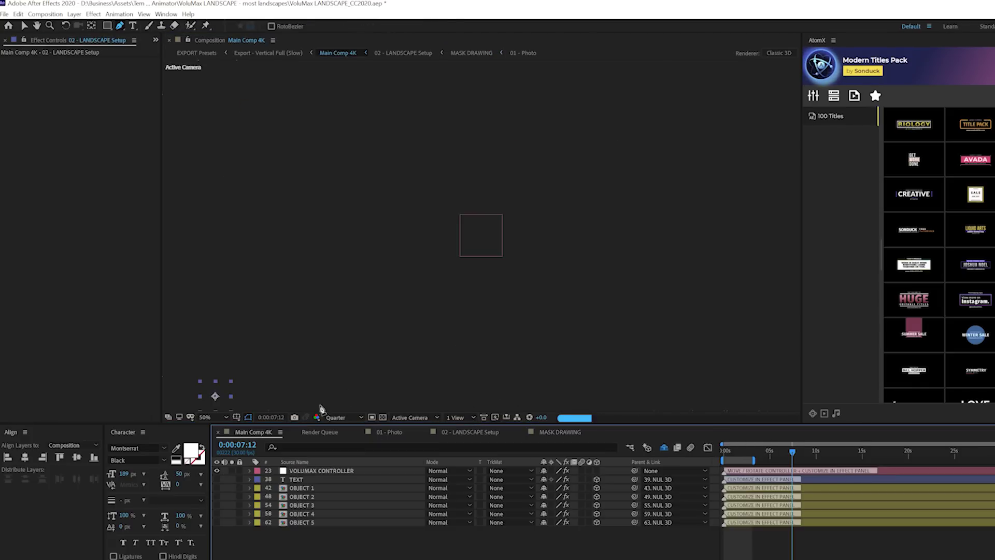
key("v")
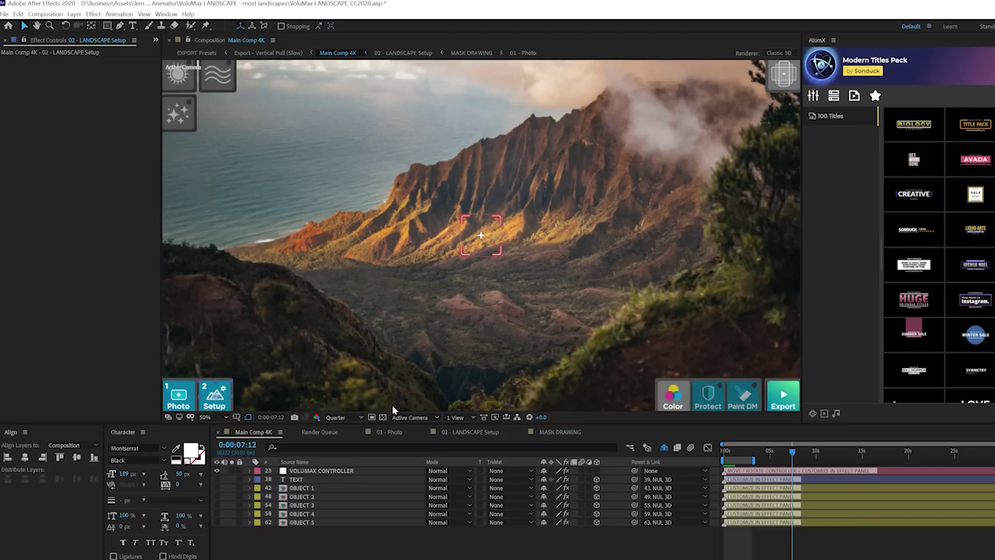
left_click(310, 472)
left_click(723, 450)
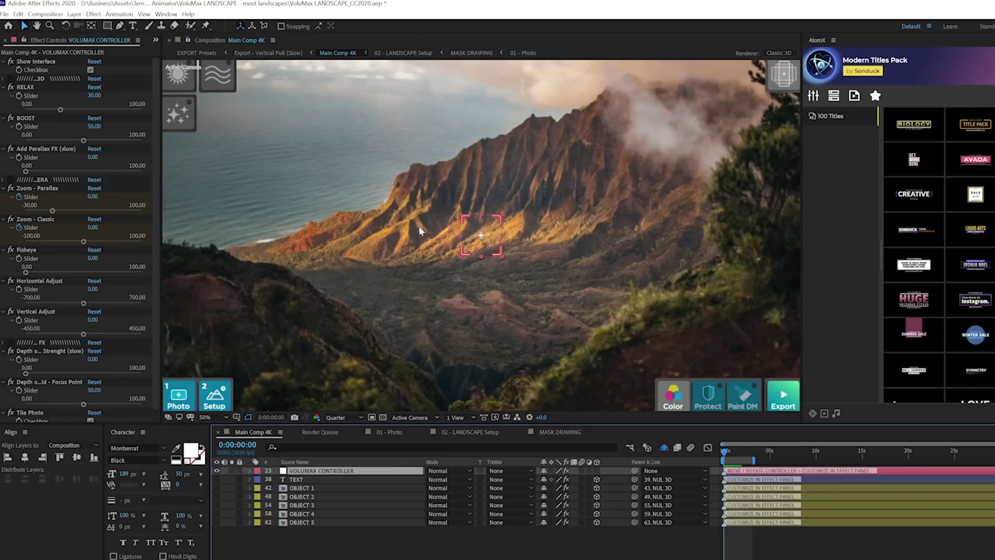
left_click_drag(480, 237, 221, 245)
left_click_drag(560, 223, 238, 249)
left_click_drag(763, 162, 221, 243)
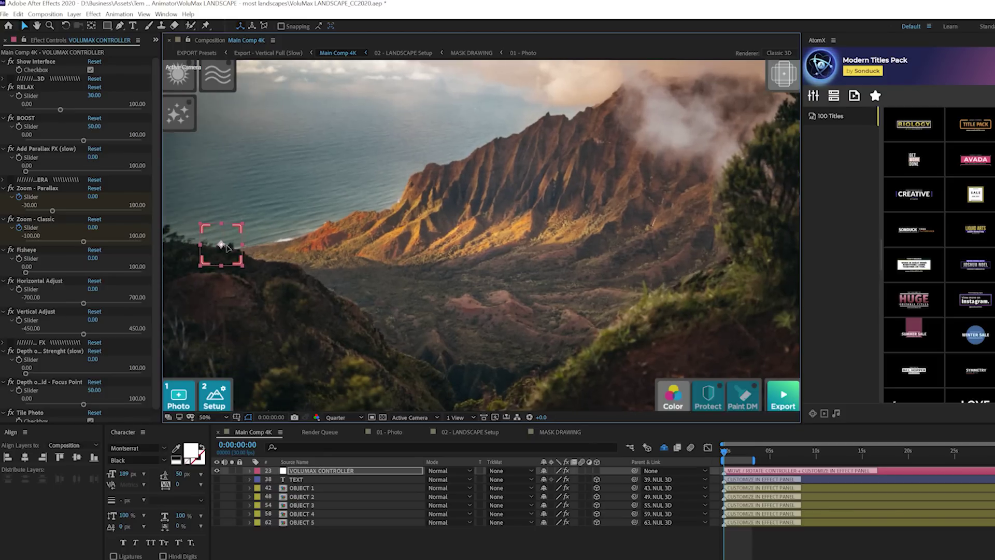
left_click(761, 457)
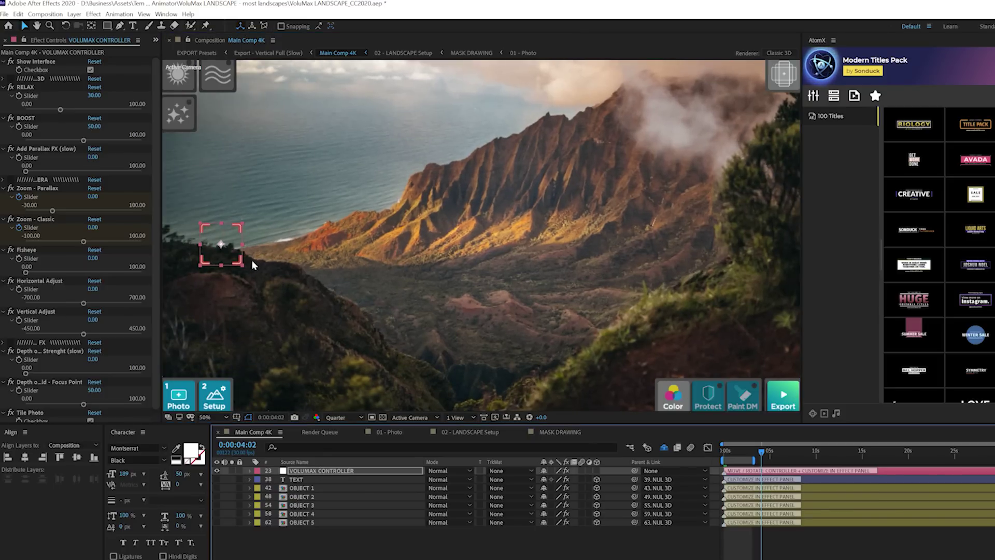
left_click_drag(710, 185, 751, 181)
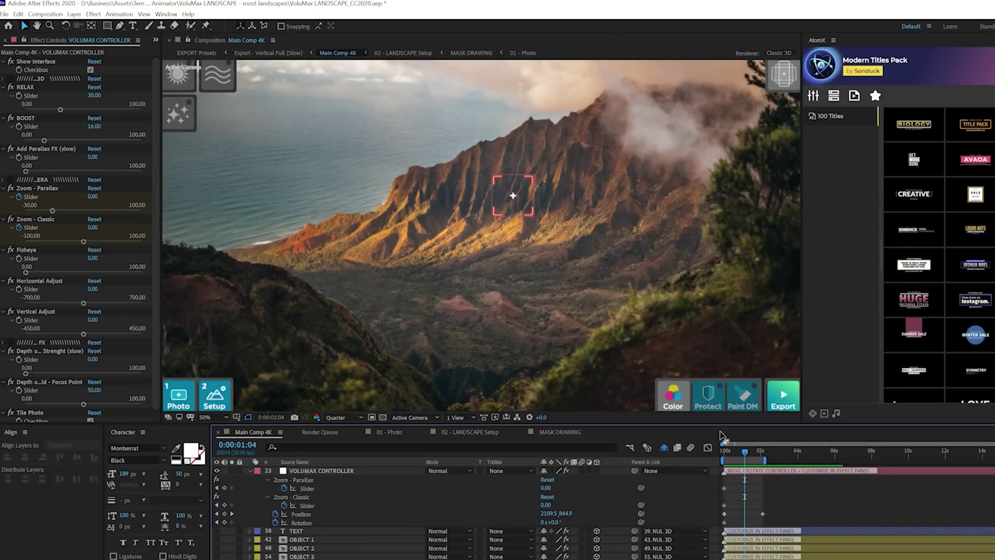
- Set the controller's Zoom - Parallax to 26 at its second Position keyframe, 0:00:02:03
left_click(231, 514)
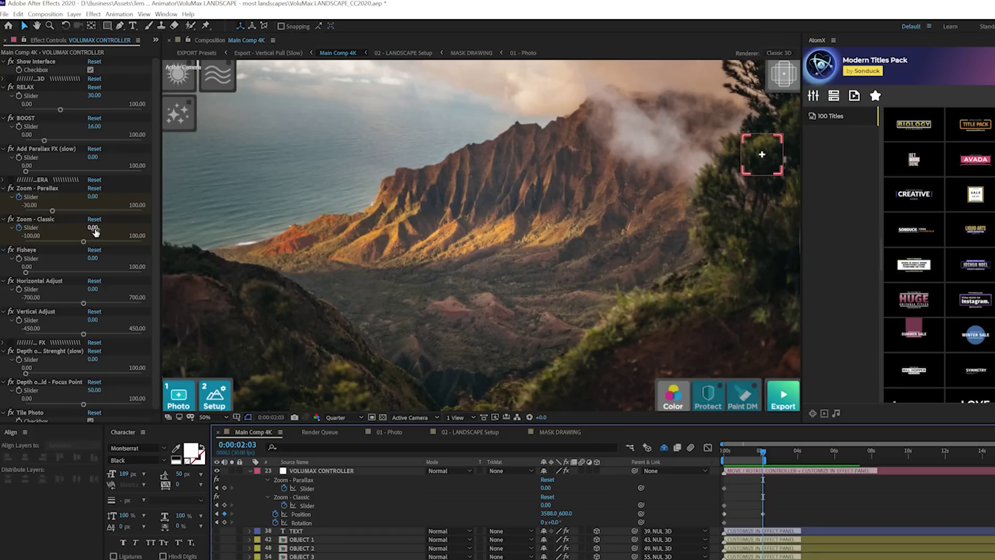
left_click_drag(93, 196, 104, 197)
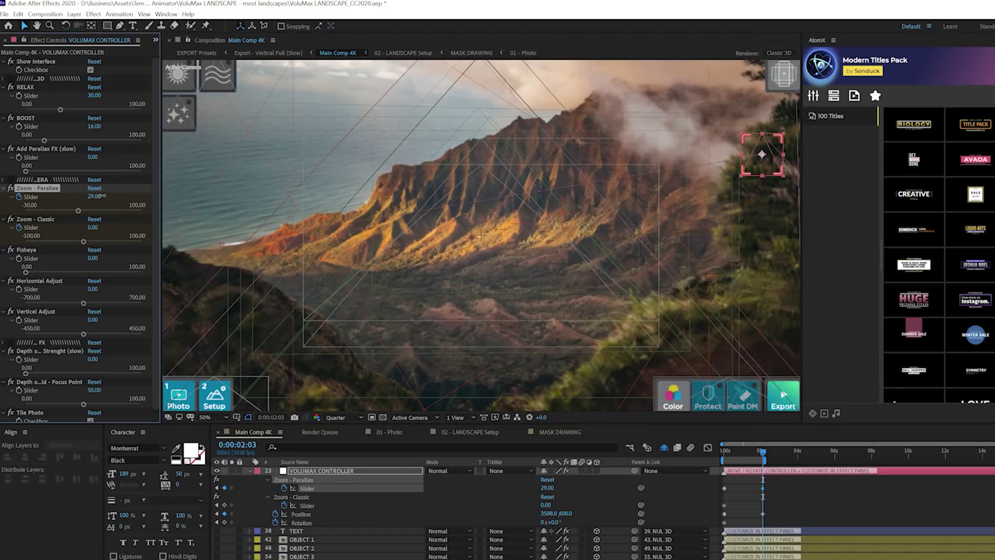
- Turn on the lens flares by setting FLARES RIGHT - OPACITY to 29 on the ON/Flares layer
left_click(185, 80)
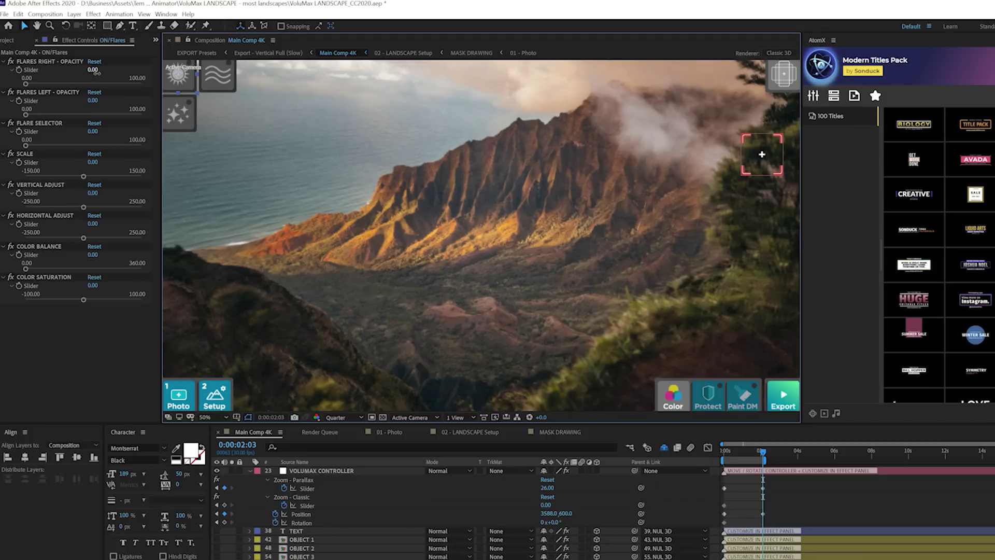
left_click_drag(97, 73, 106, 73)
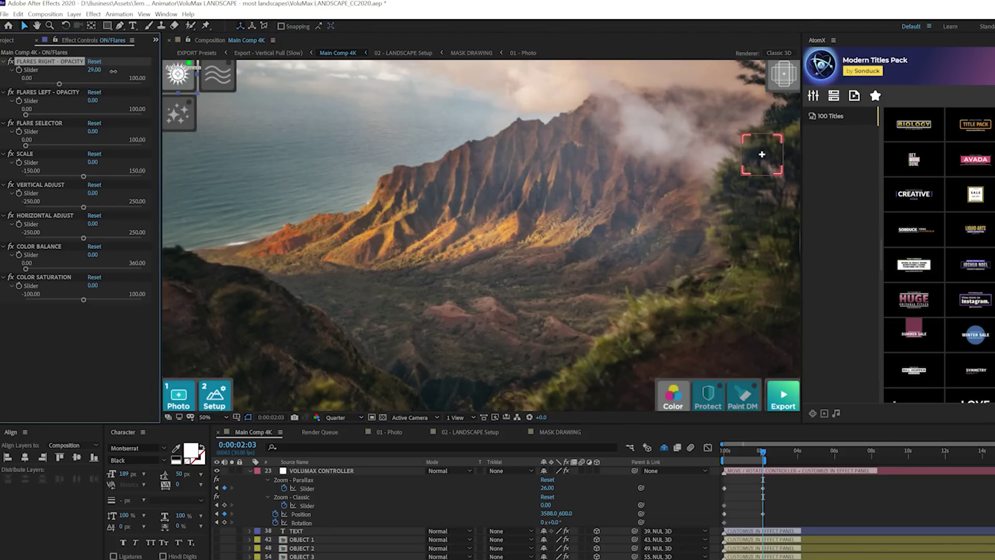